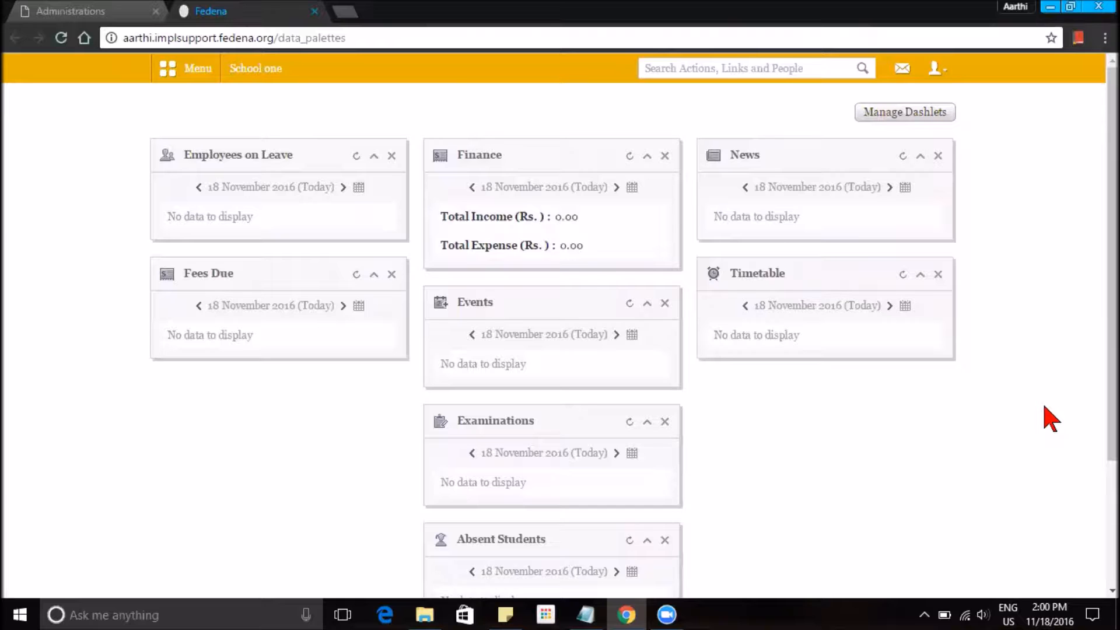
# Switch to the support administration site and check School A's plugin list for App Frame and Oauth2 Provider.
pyautogui.click(29, 10)
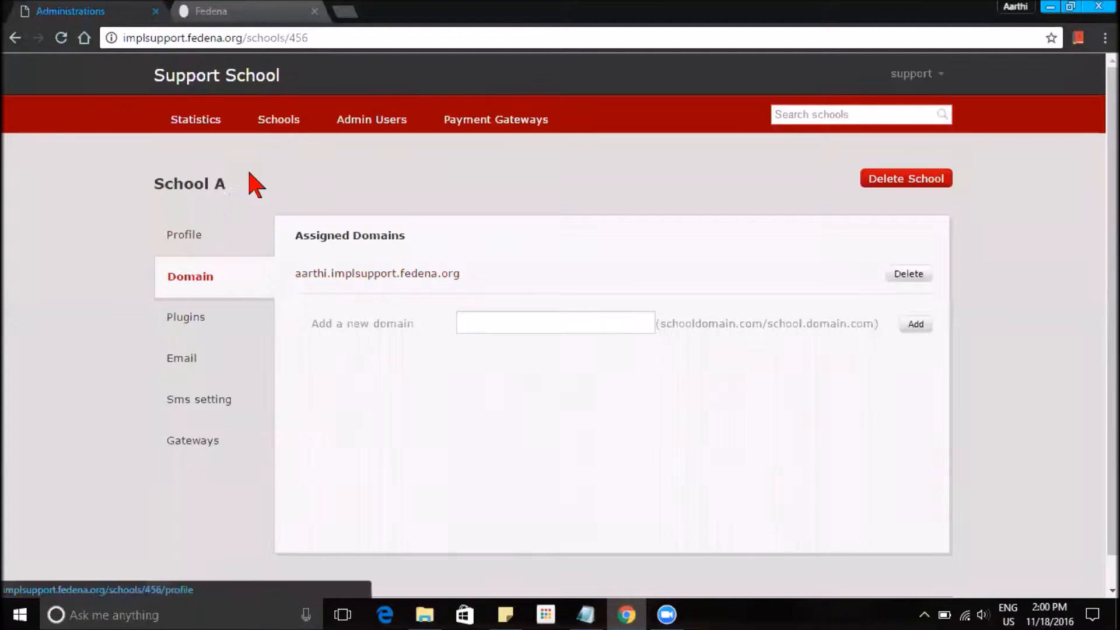
pyautogui.click(282, 135)
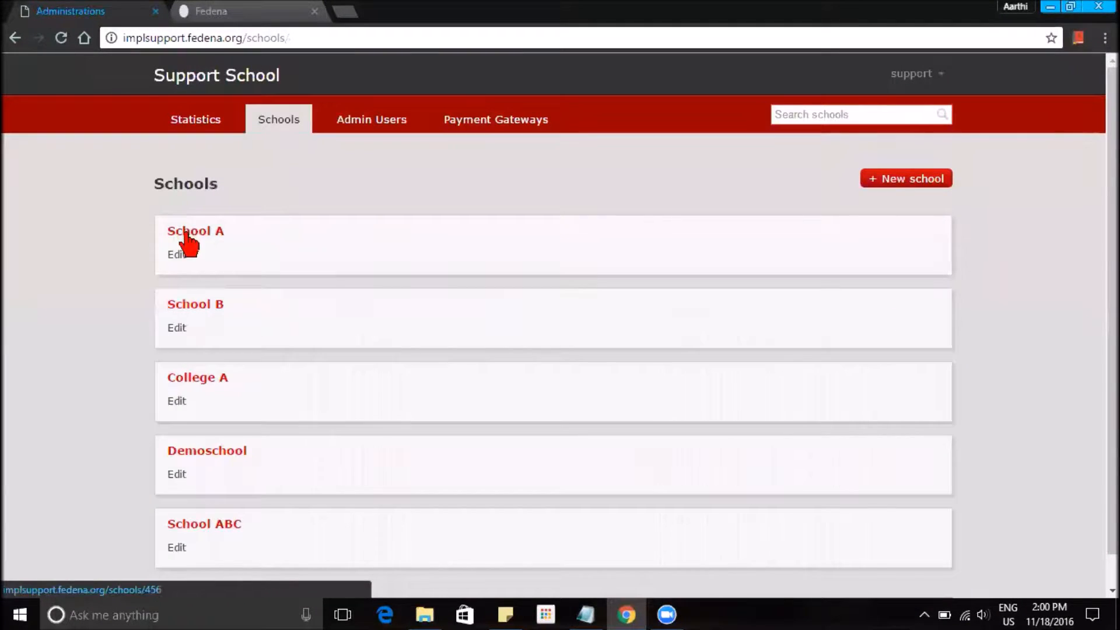
pyautogui.click(187, 234)
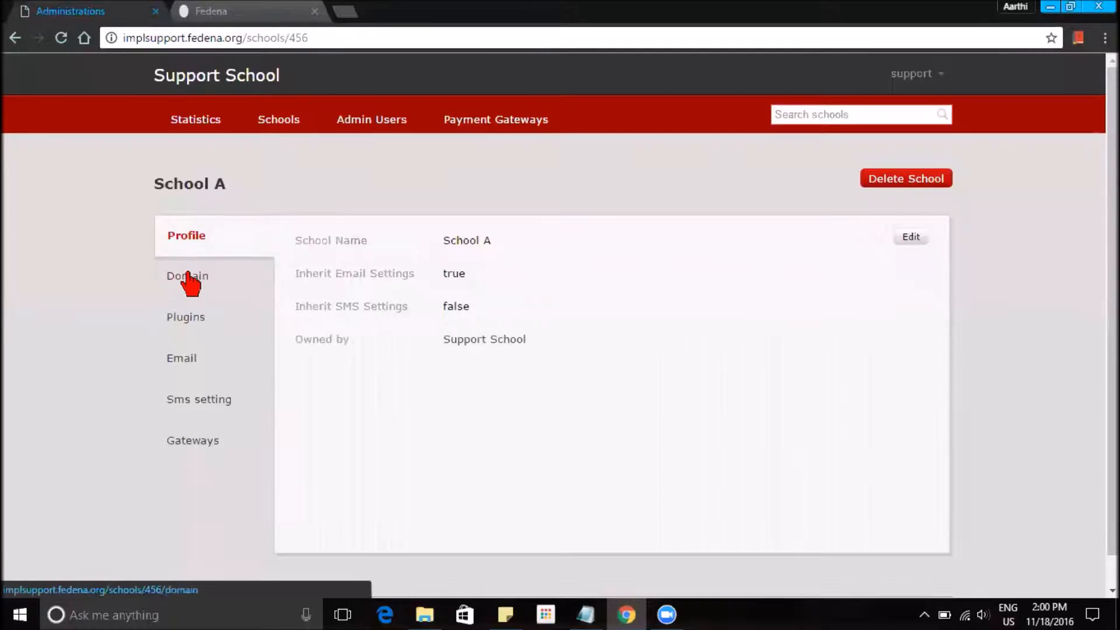
pyautogui.click(188, 324)
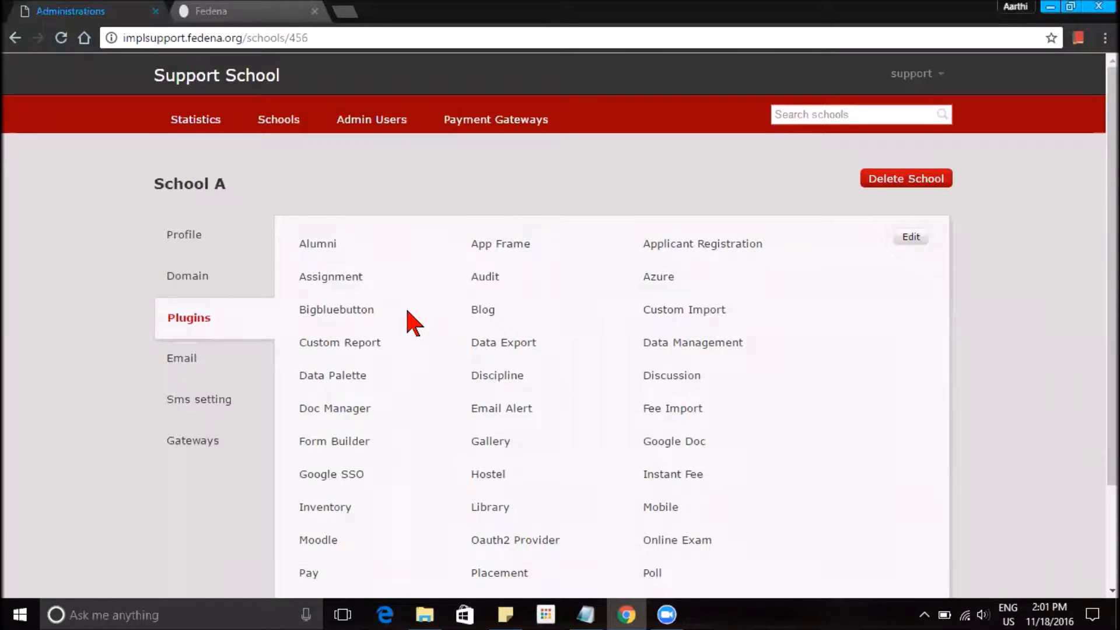
pyautogui.moveTo(473, 245); pyautogui.dragTo(531, 237)
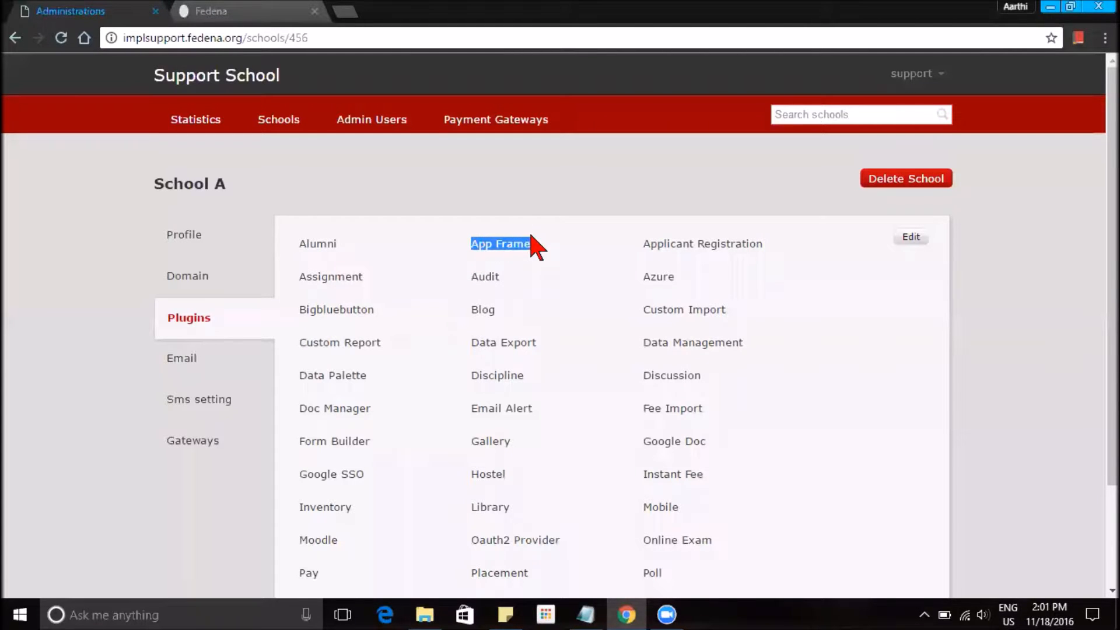
pyautogui.click(476, 542)
pyautogui.moveTo(476, 542); pyautogui.dragTo(557, 544)
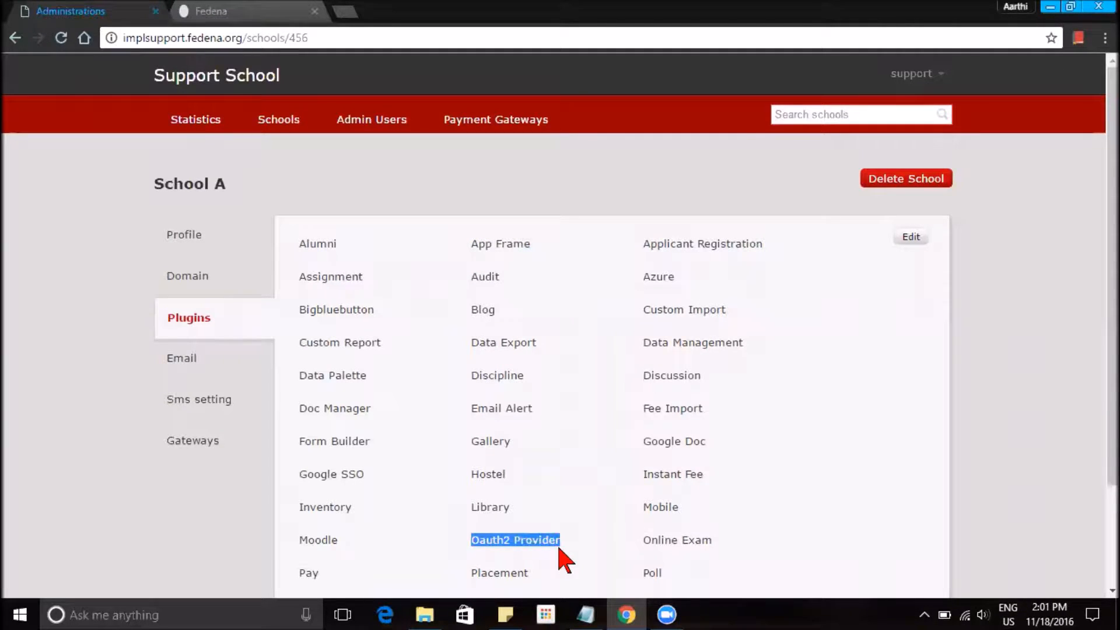
pyautogui.click(595, 532)
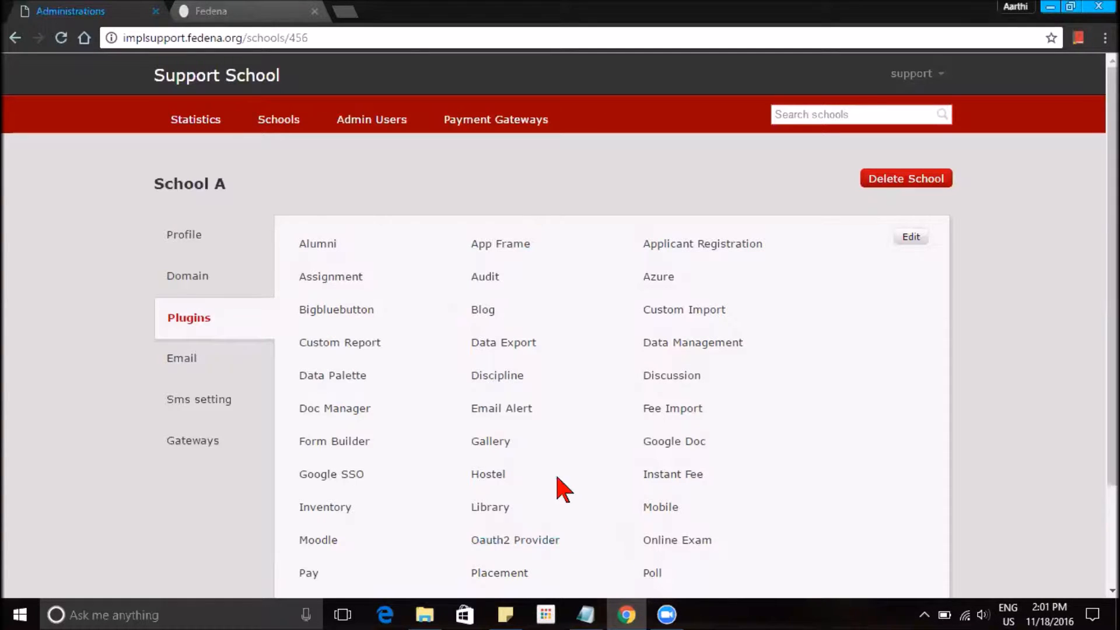
# Return to the school's Fedena site and open the Manage Clients page of the configuration settings.
pyautogui.click(226, 11)
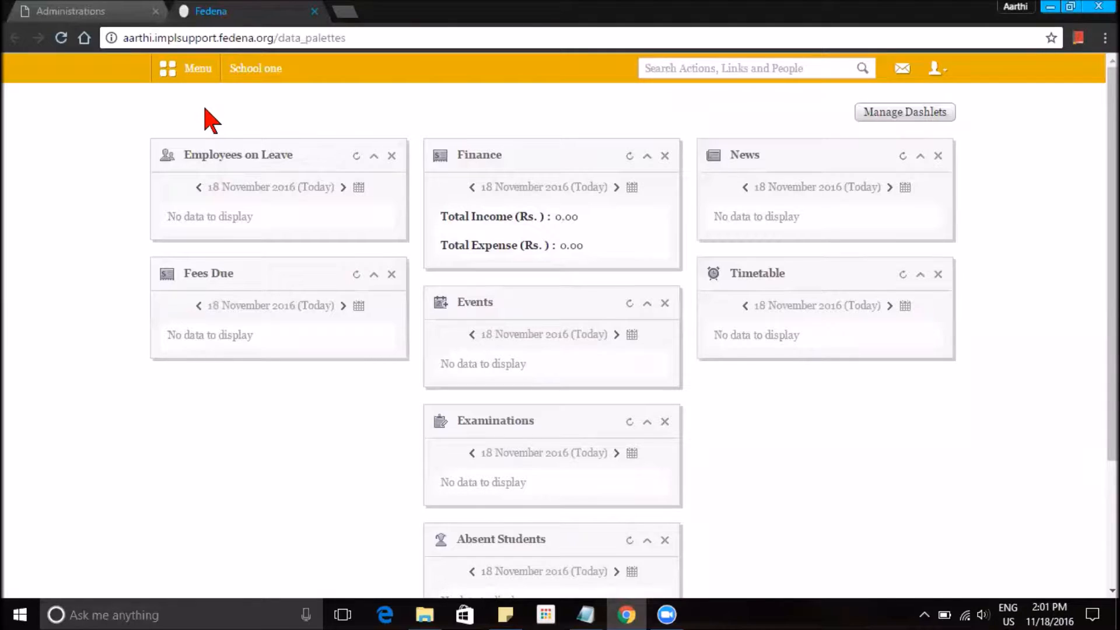
pyautogui.click(175, 68)
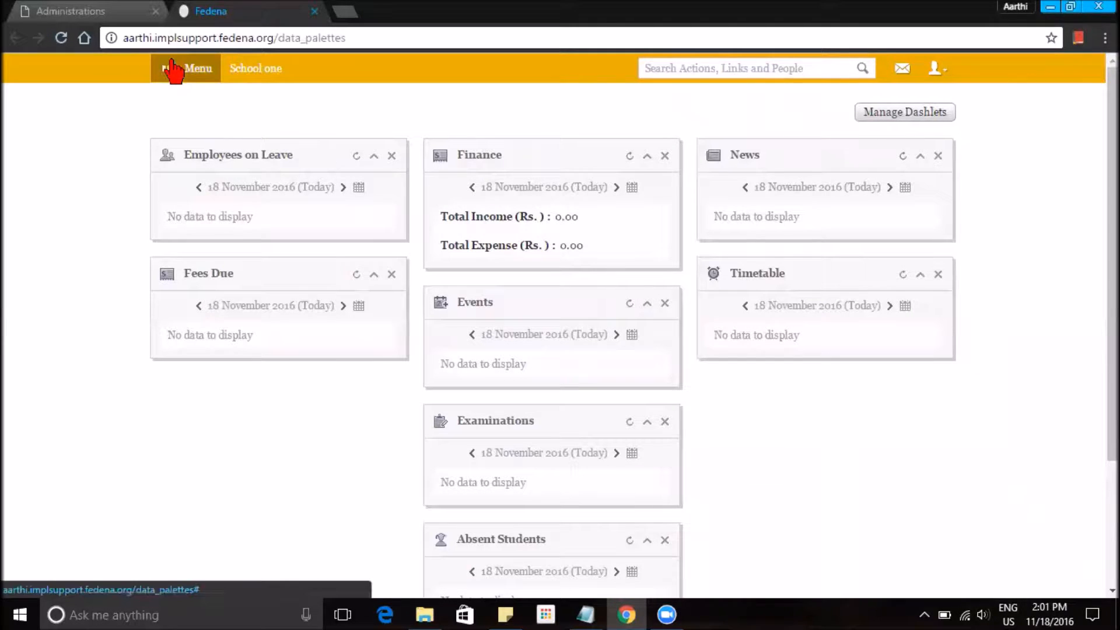
pyautogui.click(554, 115)
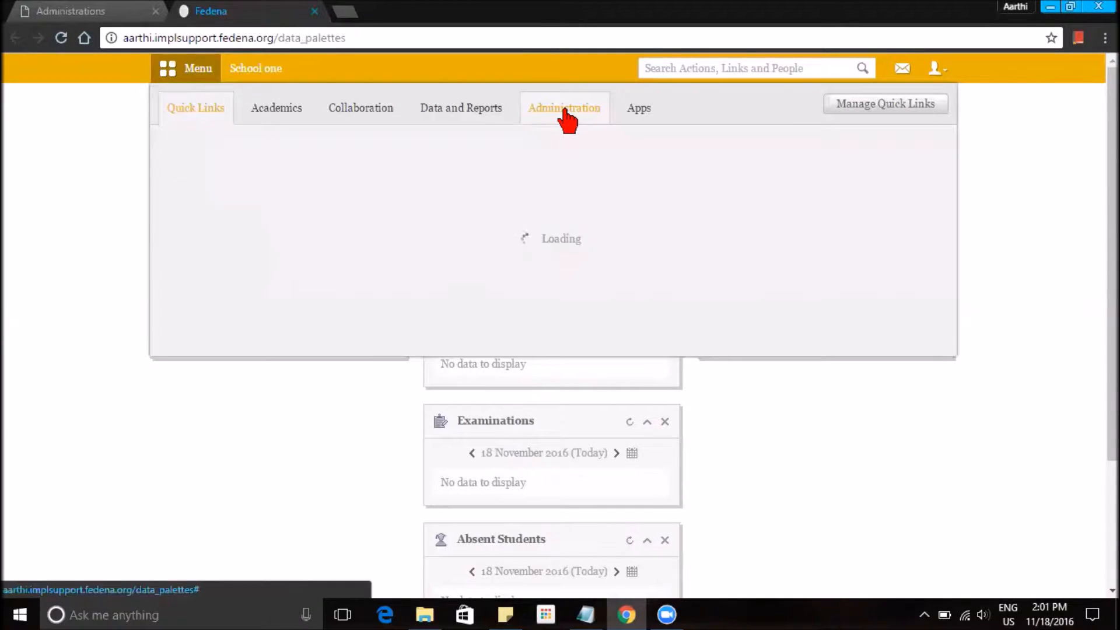
pyautogui.click(608, 169)
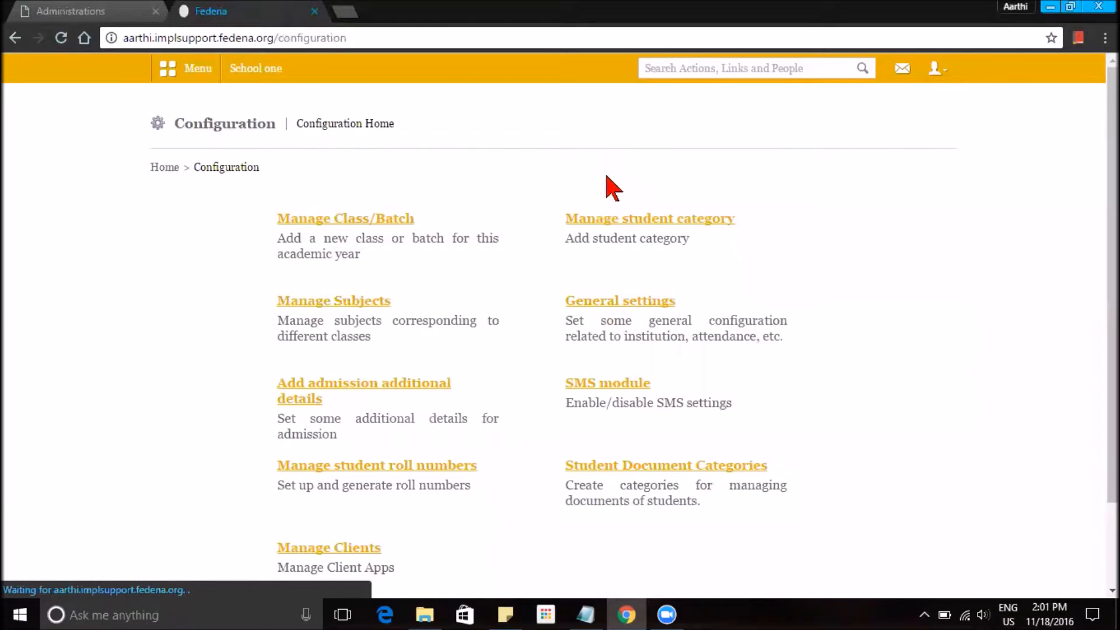
pyautogui.scroll(-2, 395, 417)
pyautogui.click(358, 449)
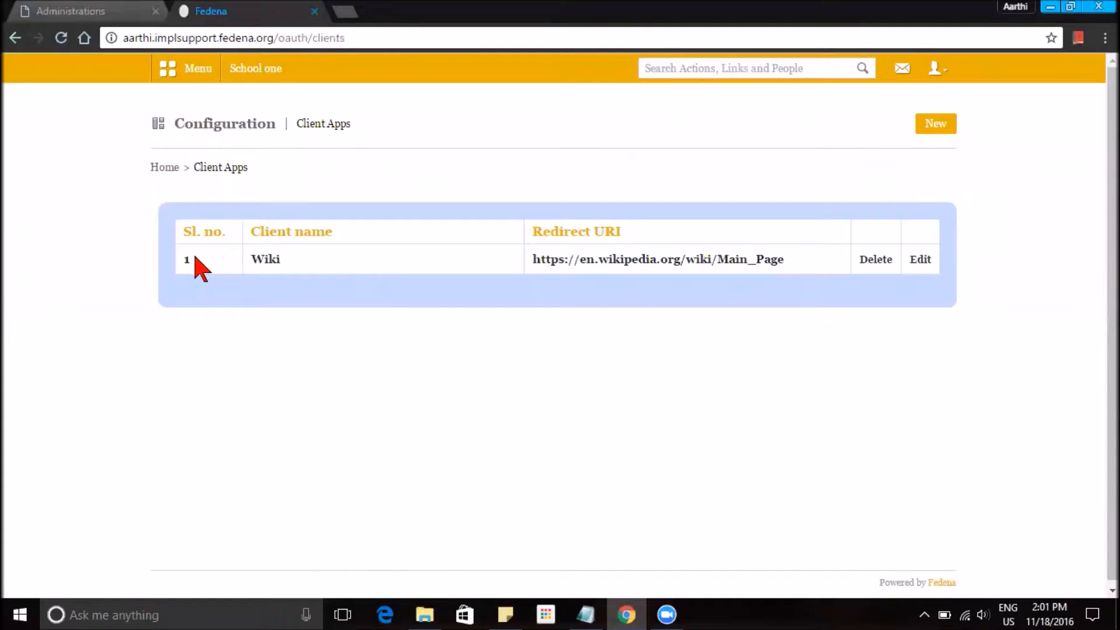
pyautogui.click(944, 131)
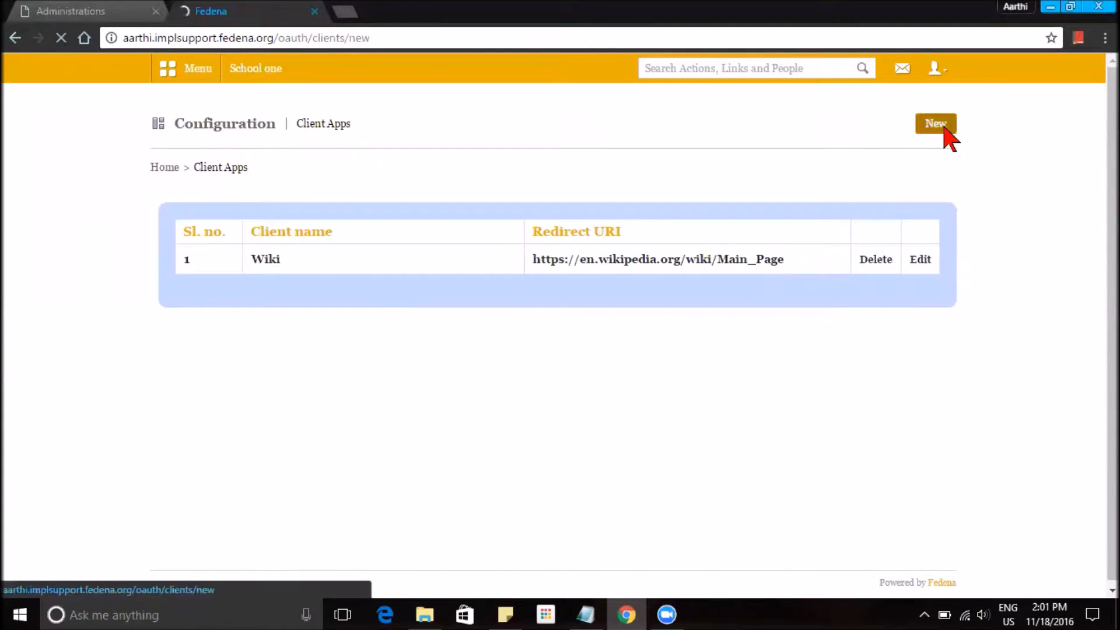
pyautogui.click(415, 225)
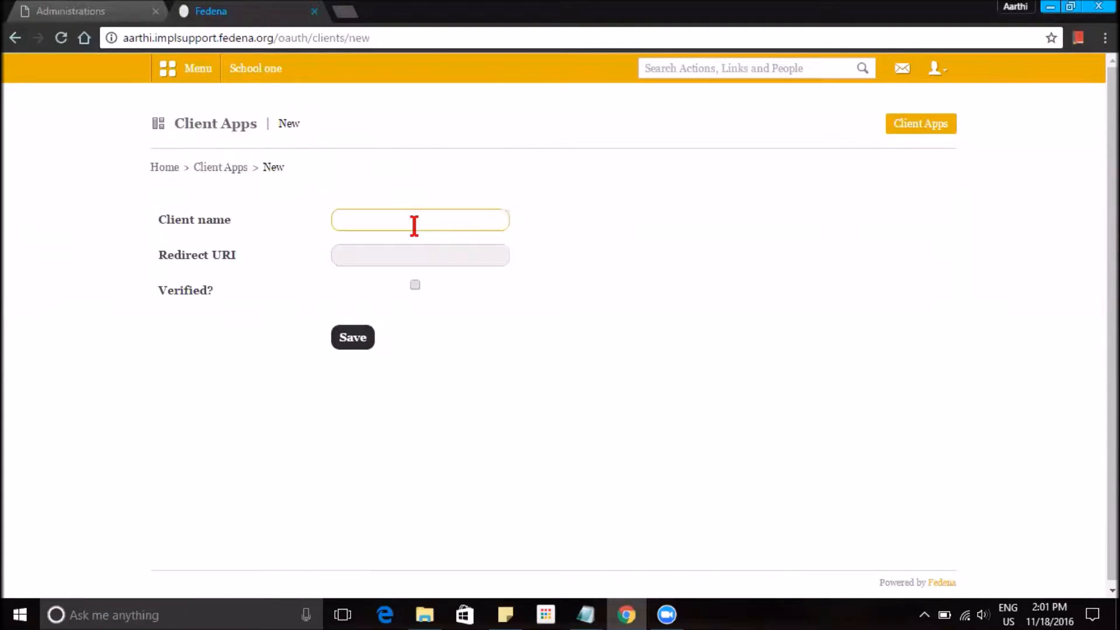
pyautogui.write('W')
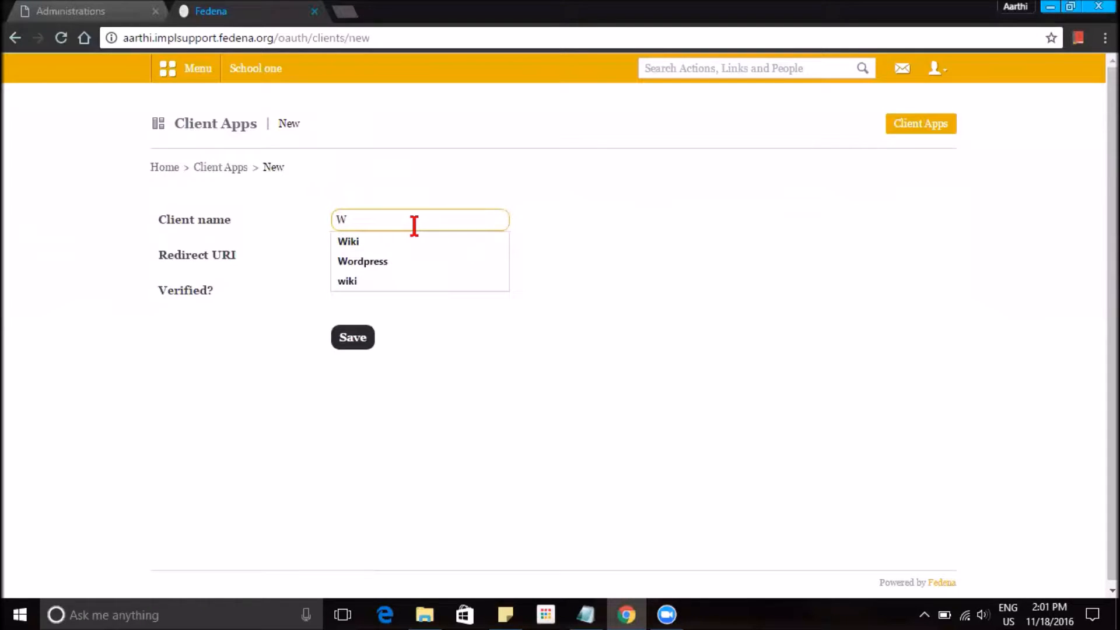
pyautogui.write('ordpress')
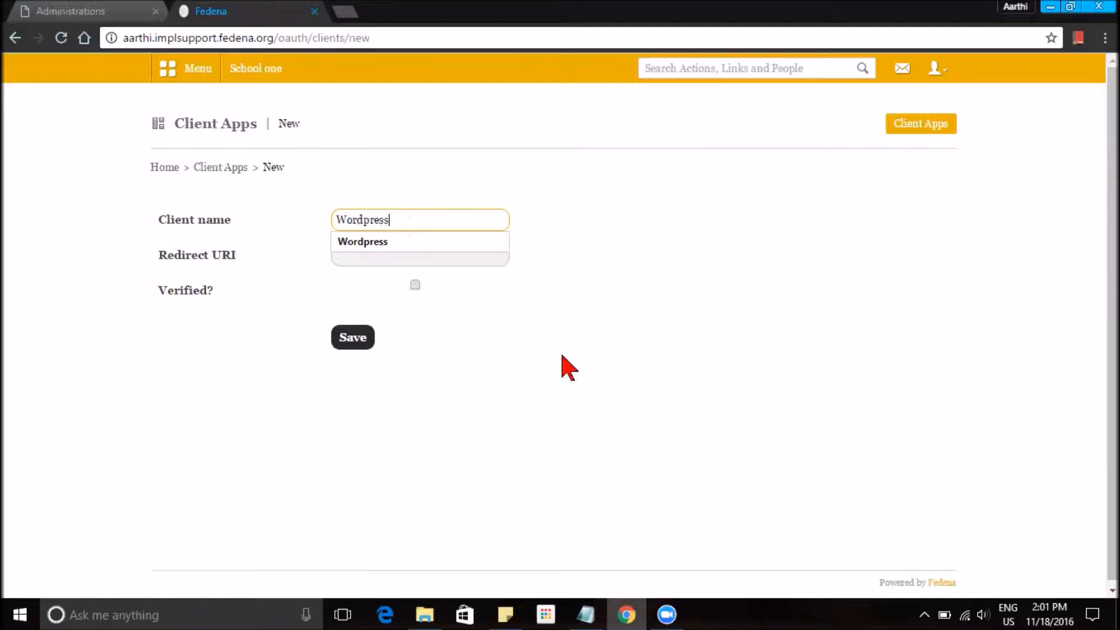
pyautogui.click(366, 246)
pyautogui.click(368, 257)
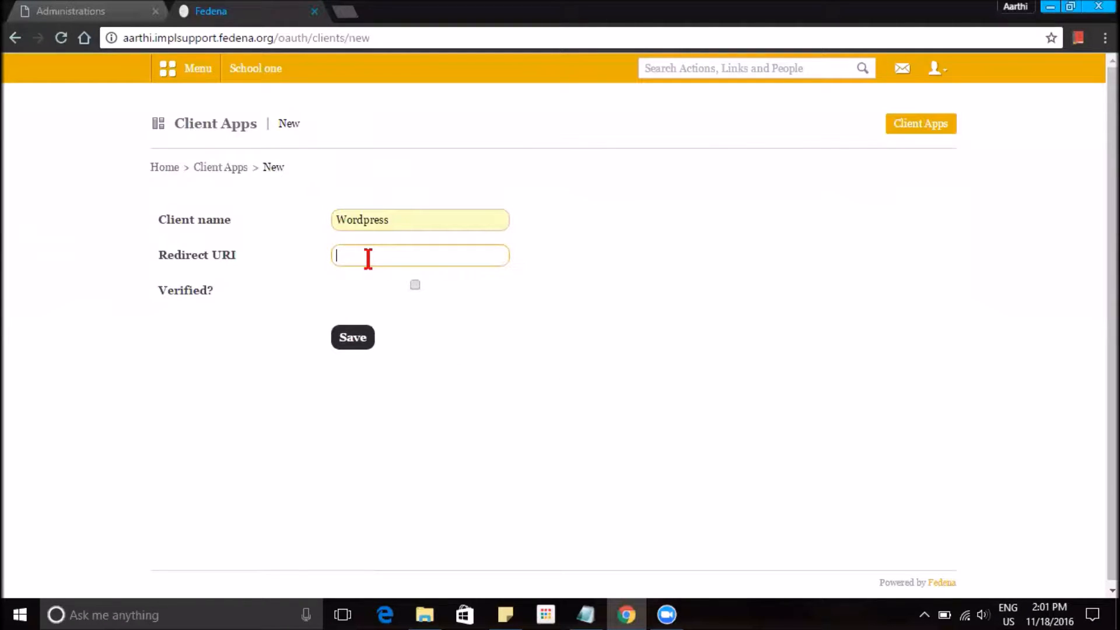
pyautogui.write('htt')
pyautogui.click(382, 274)
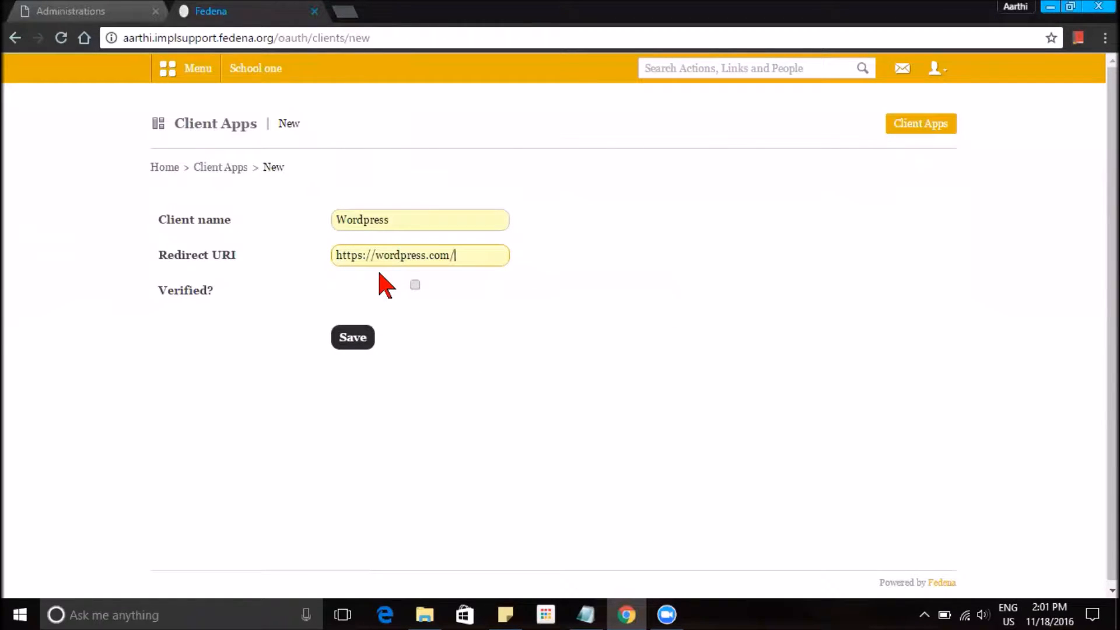
pyautogui.click(414, 285)
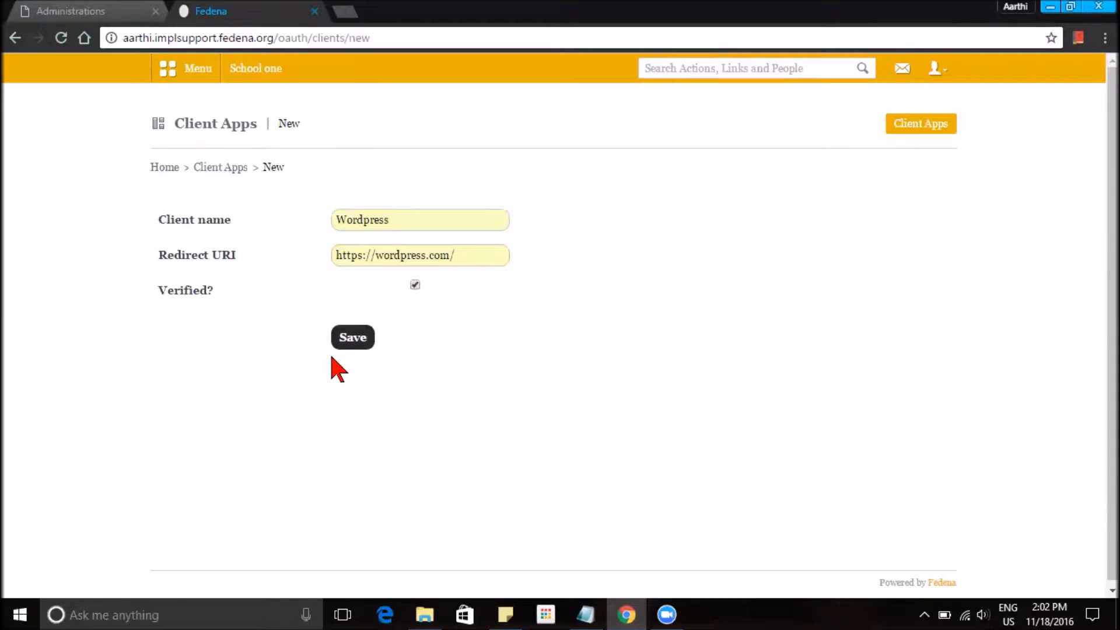
pyautogui.click(346, 347)
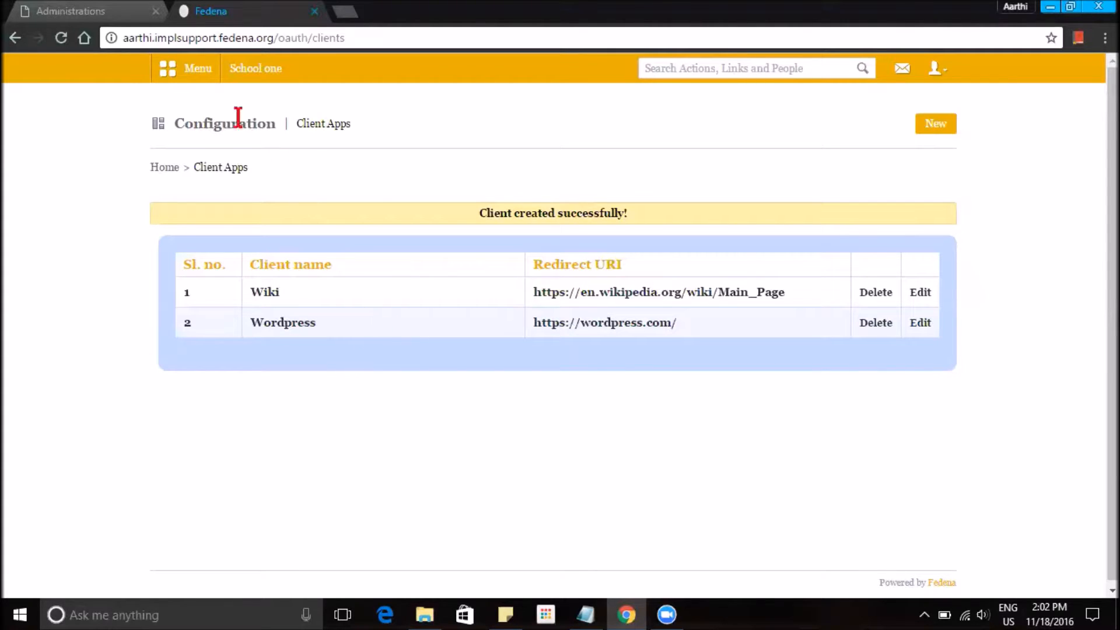
# Go to the app management page and open the form for a new app frame.
pyautogui.click(180, 79)
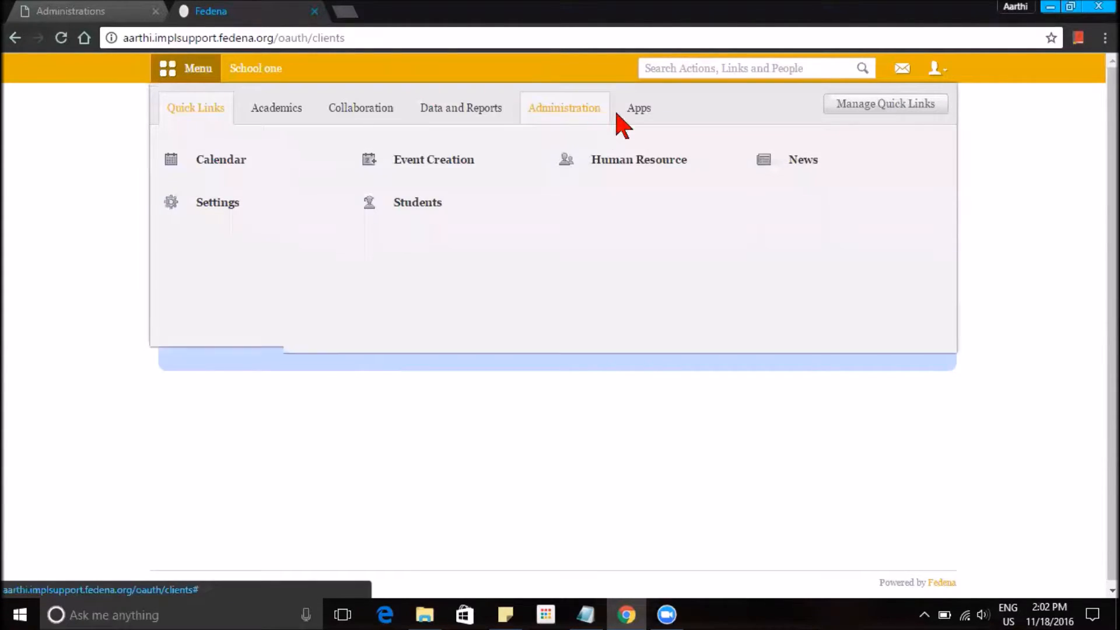
pyautogui.click(636, 114)
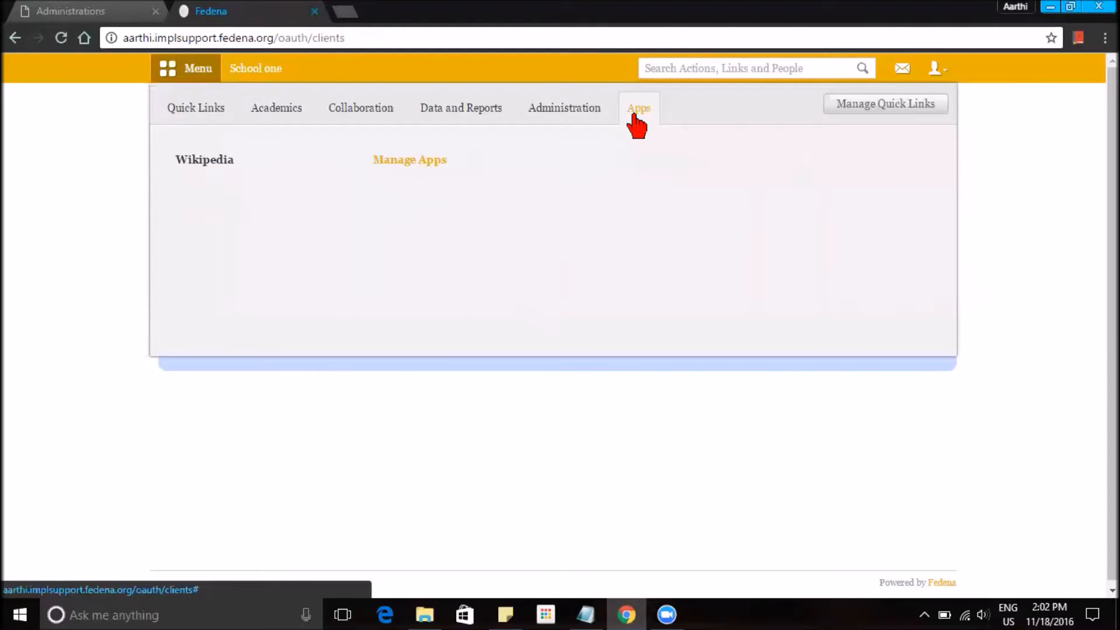
pyautogui.click(424, 158)
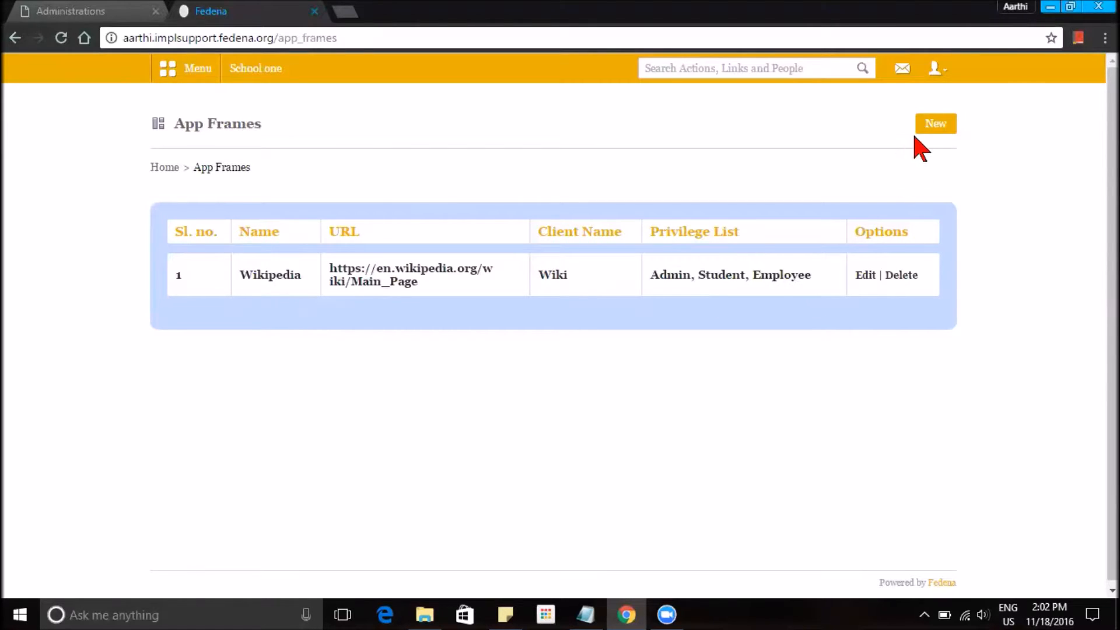
pyautogui.click(931, 125)
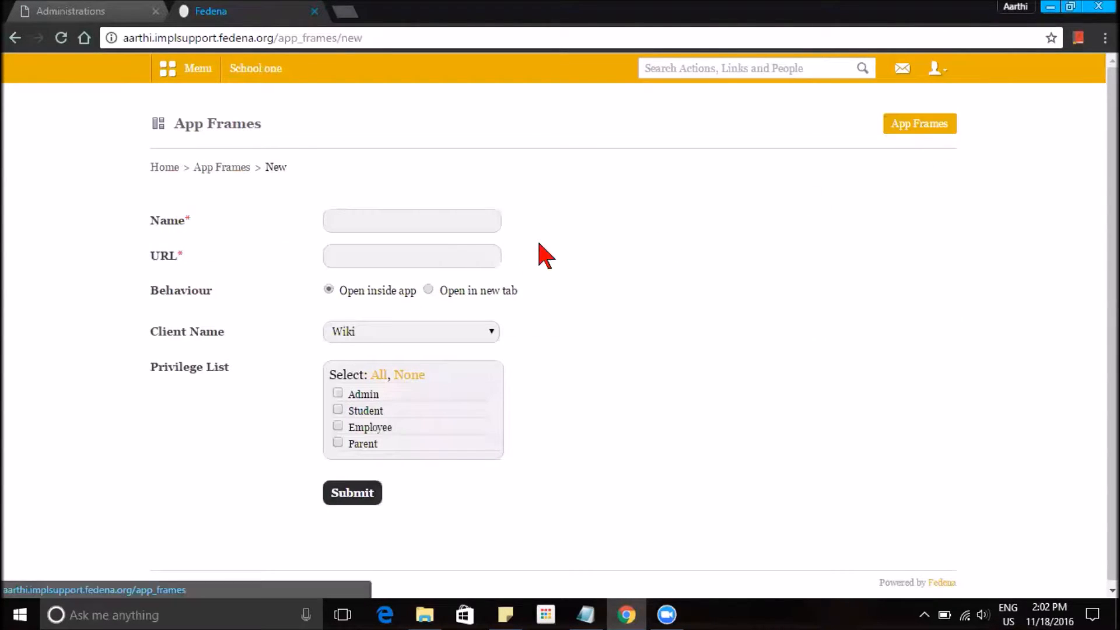
pyautogui.click(435, 227)
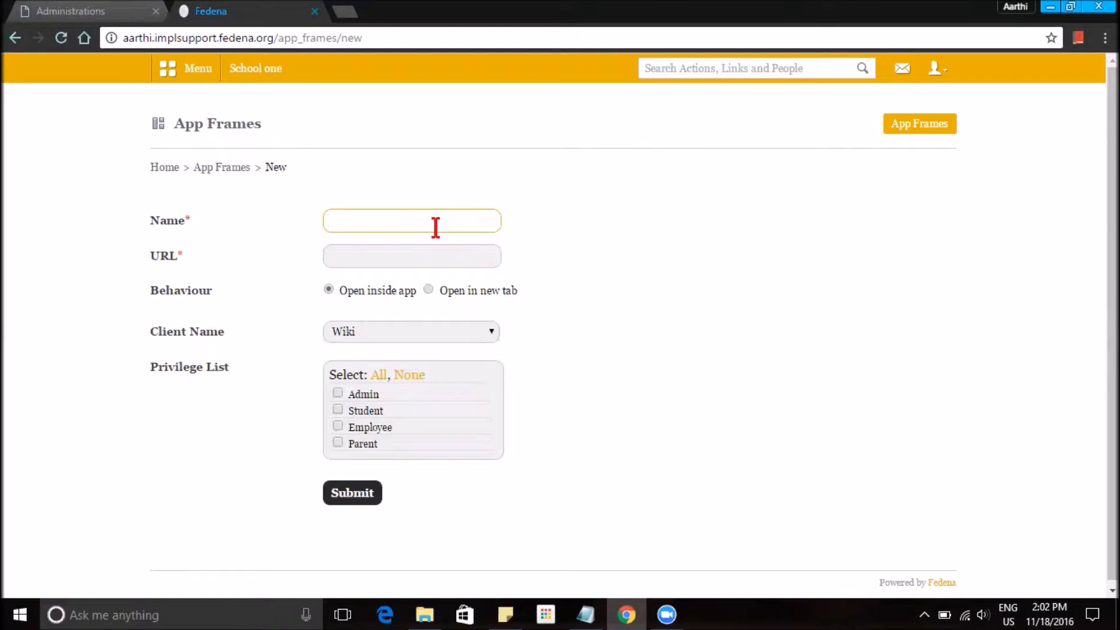
pyautogui.write('W')
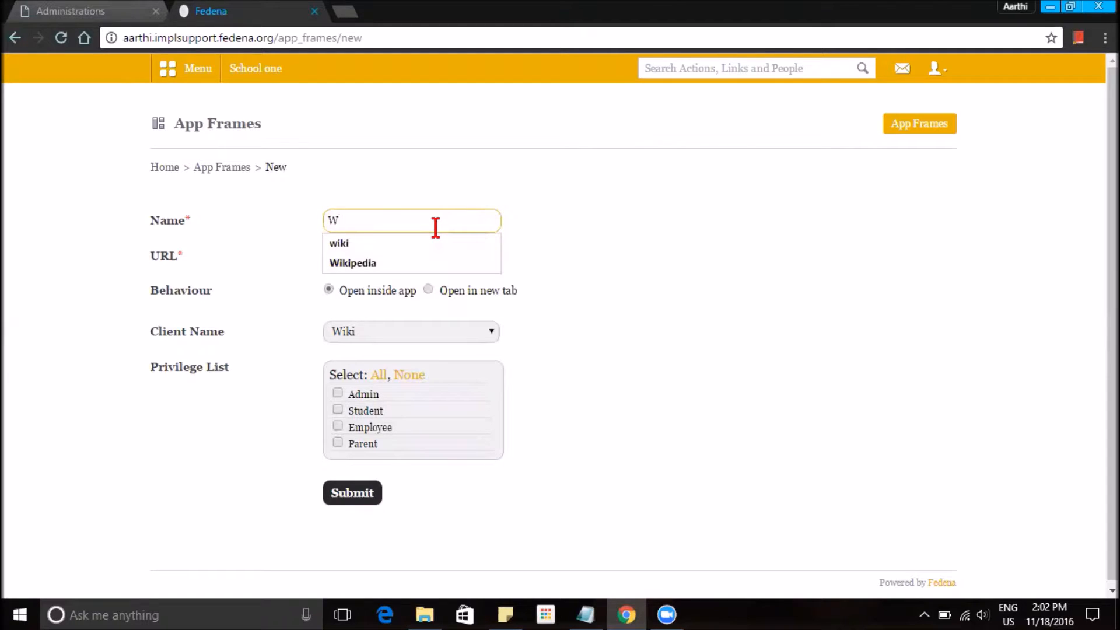
pyautogui.write('ordpress')
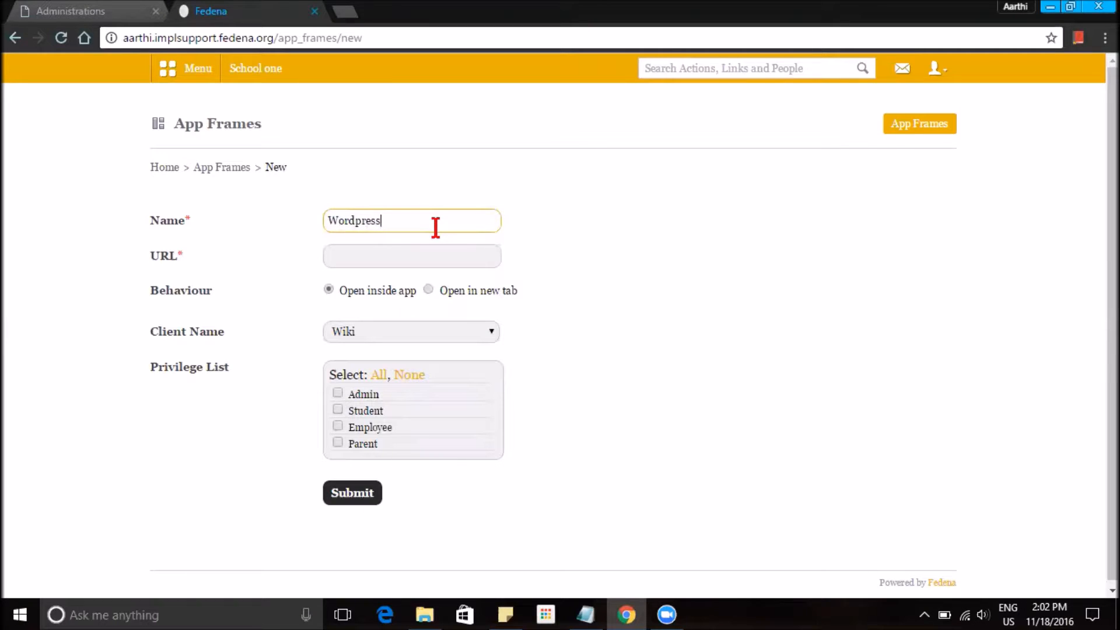
pyautogui.click(410, 257)
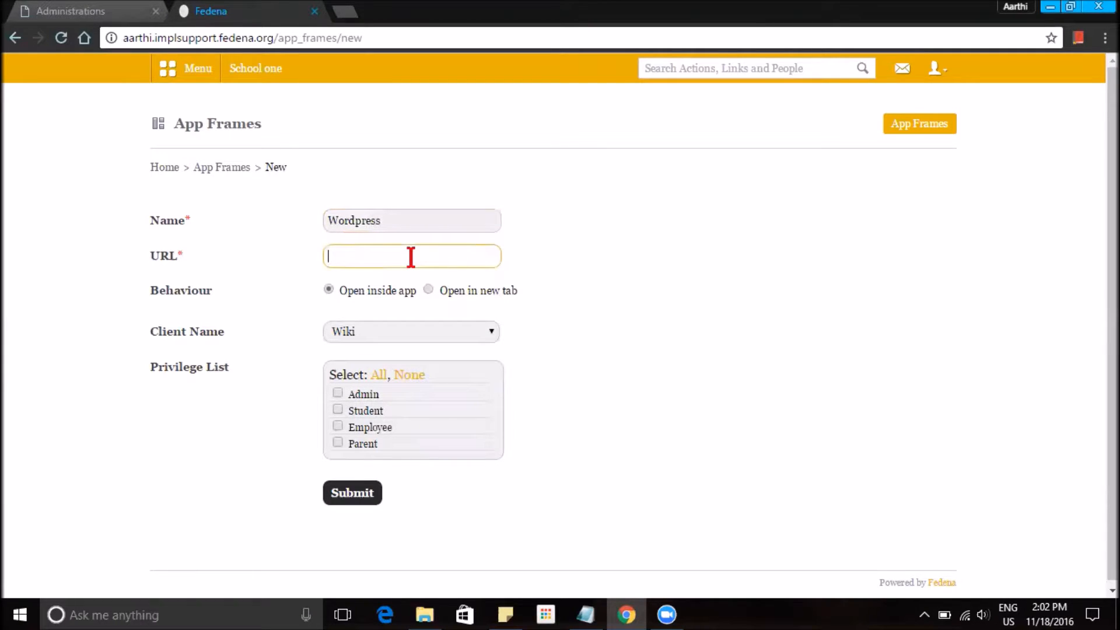
pyautogui.write('htt')
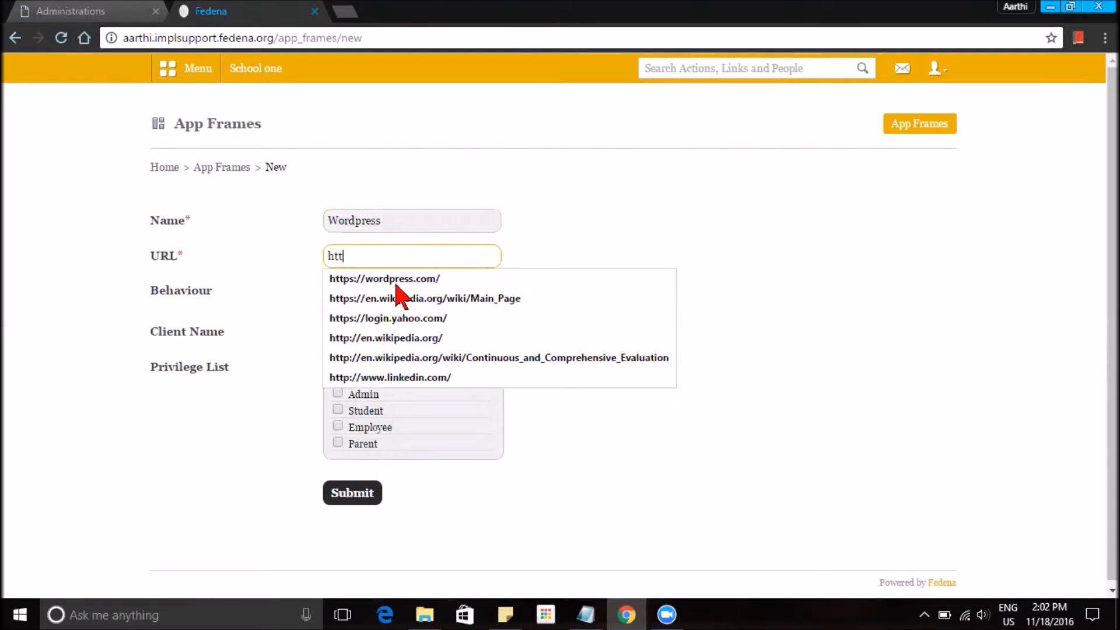
pyautogui.press('Down')
pyautogui.press('Return')
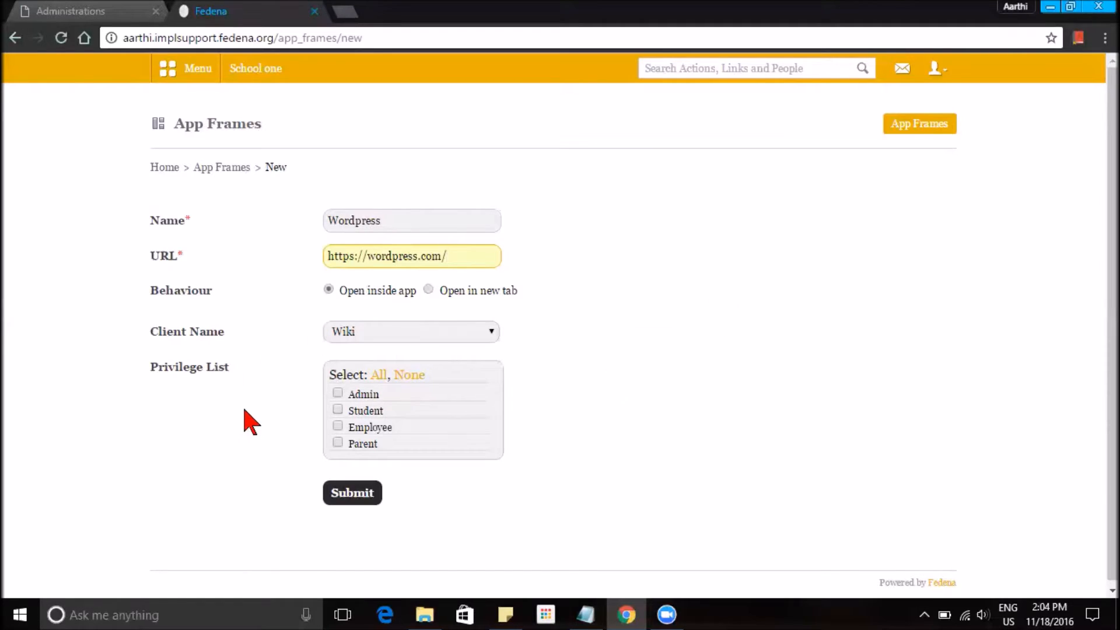
# Assign the Wordpress client to the app frame, grant Admin, Student and Employee privileges, and submit it.
pyautogui.click(365, 333)
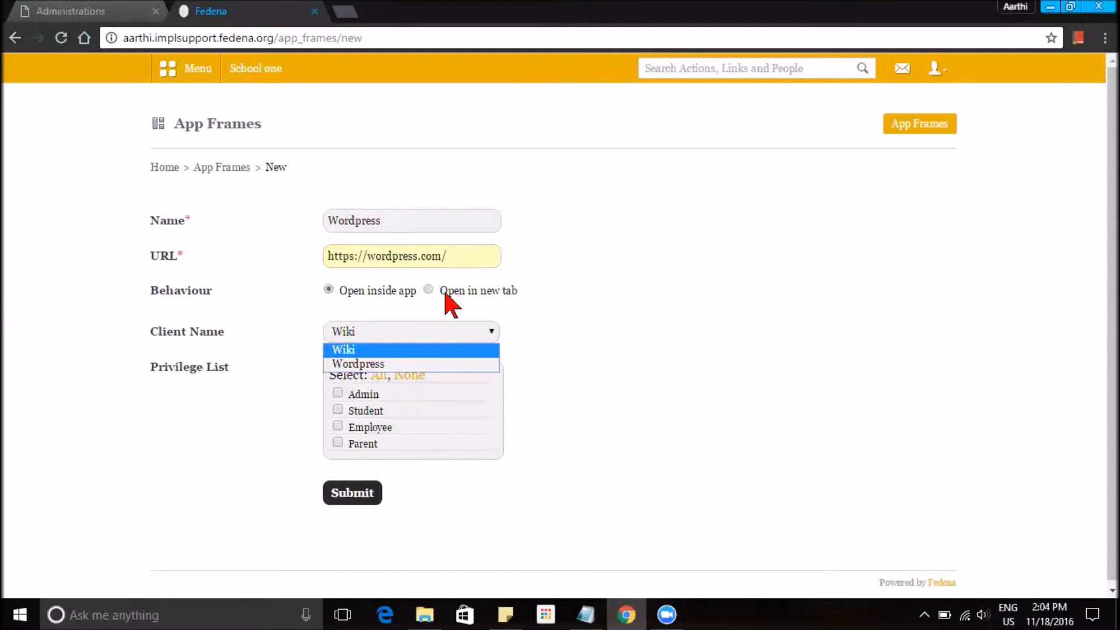
pyautogui.click(389, 365)
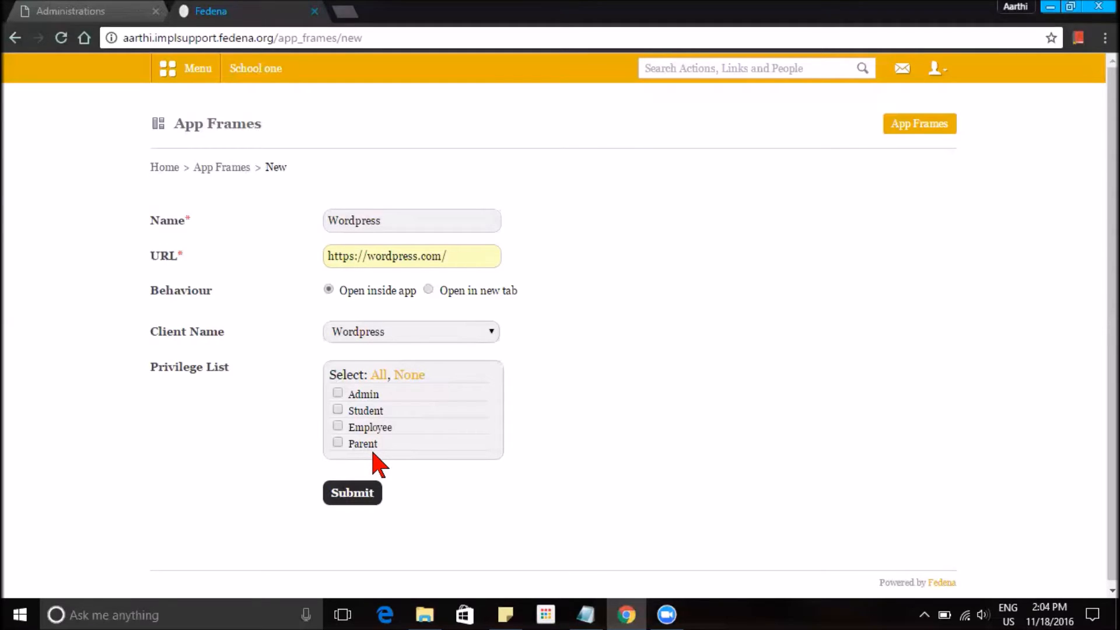
pyautogui.click(338, 392)
pyautogui.click(376, 493)
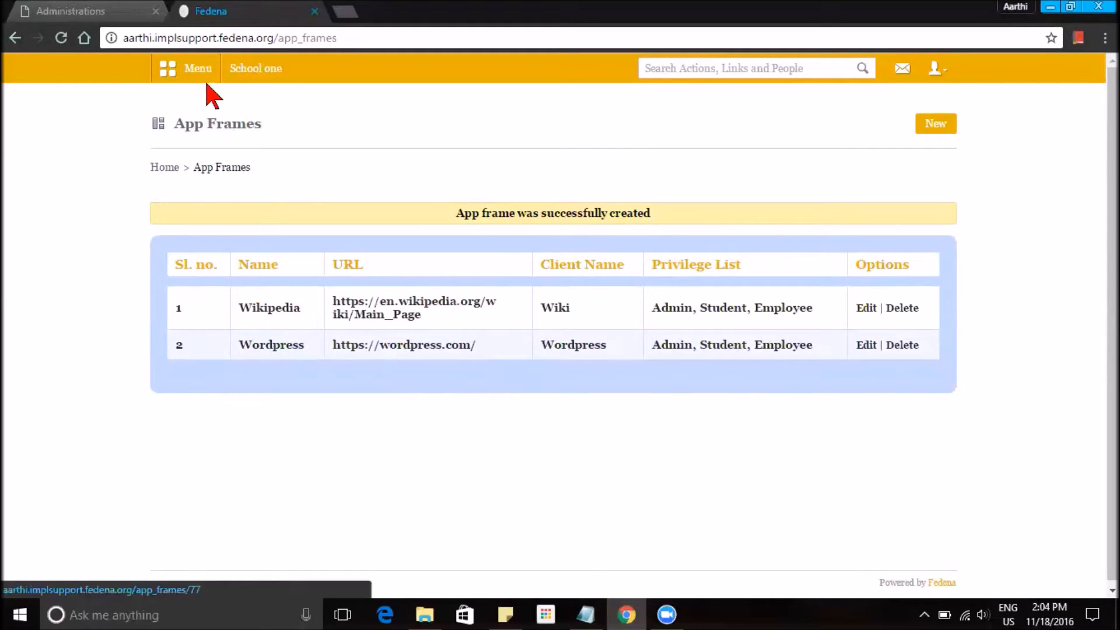
# Open the Wikipedia app from the school's list of apps to view it inside Fedena.
pyautogui.click(173, 71)
pyautogui.click(653, 111)
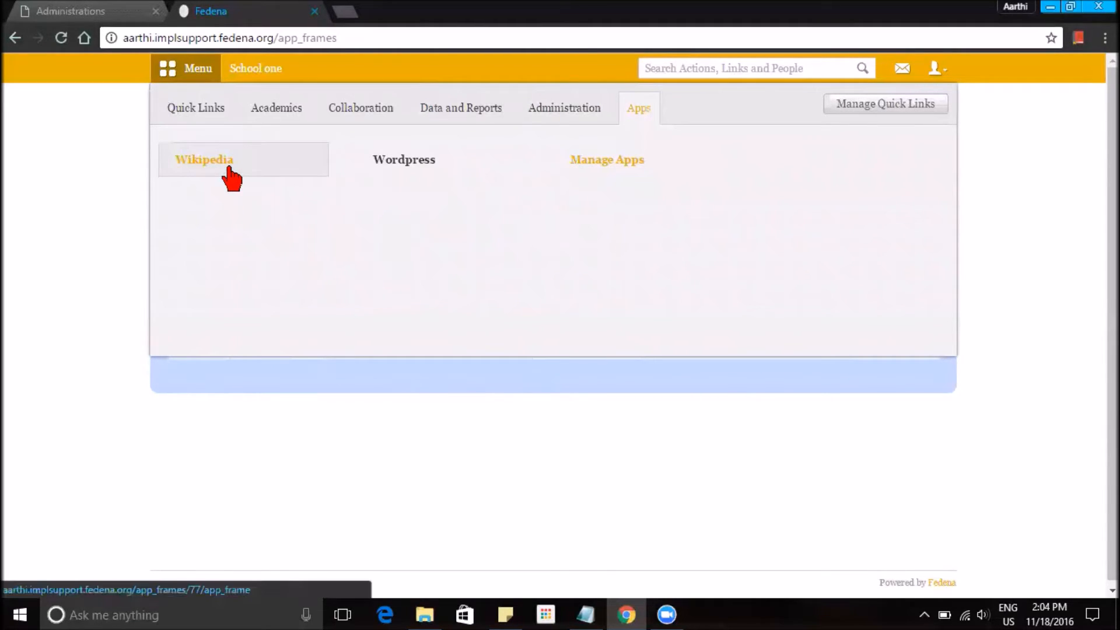
pyautogui.click(230, 172)
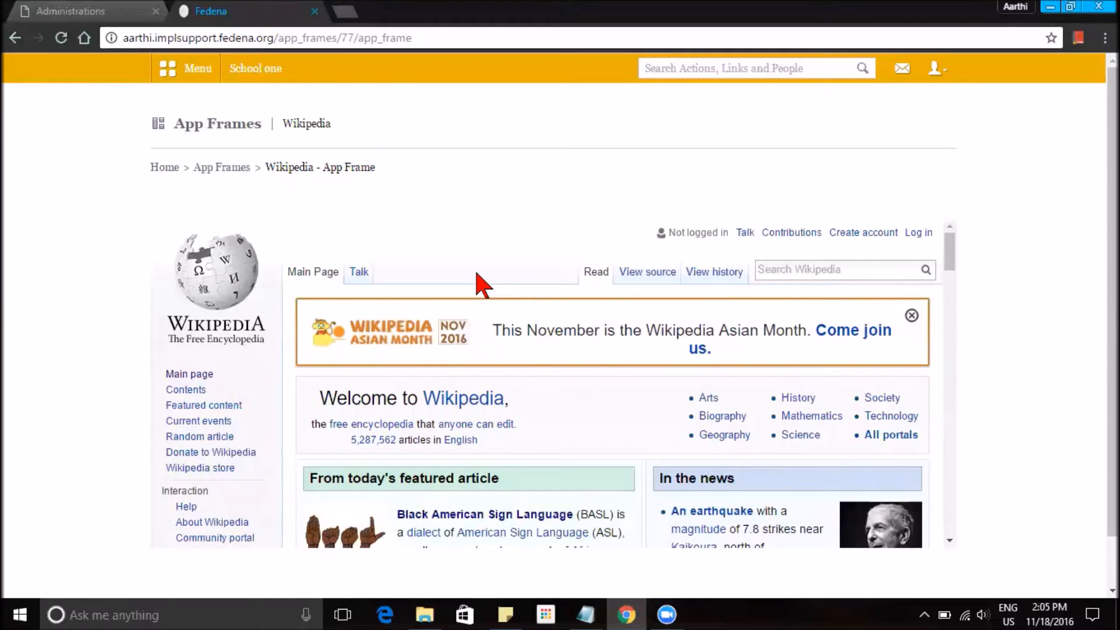
# Browse the embedded Wikipedia main page and open its American Sign Language article to read it inside the school site.
pyautogui.scroll(-8, 476, 280)
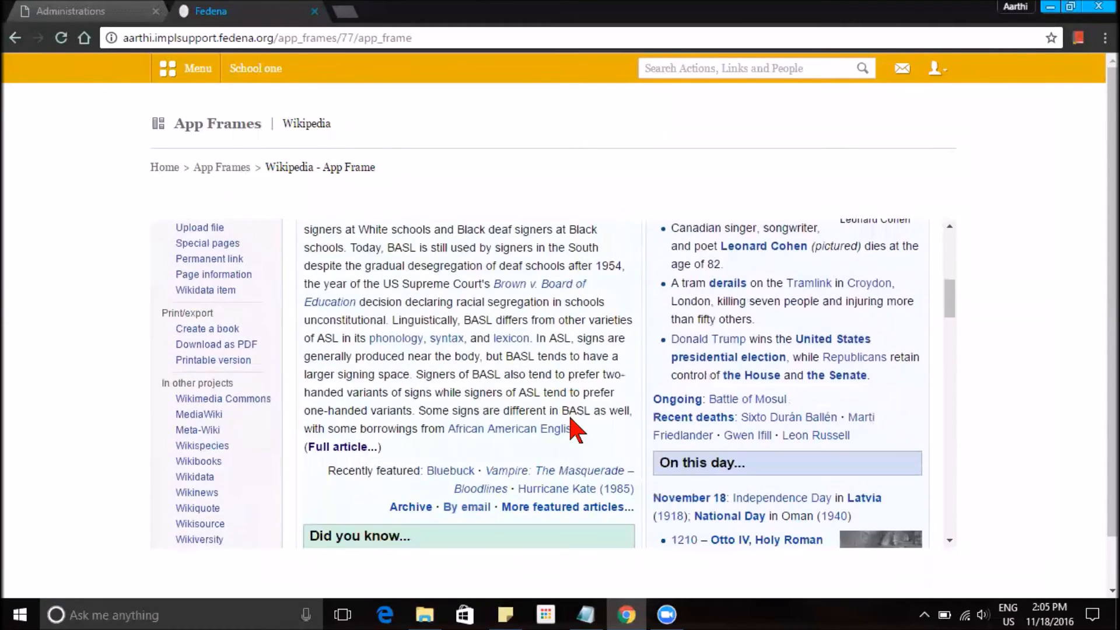
pyautogui.scroll(-5, 575, 430)
pyautogui.scroll(-5, 576, 430)
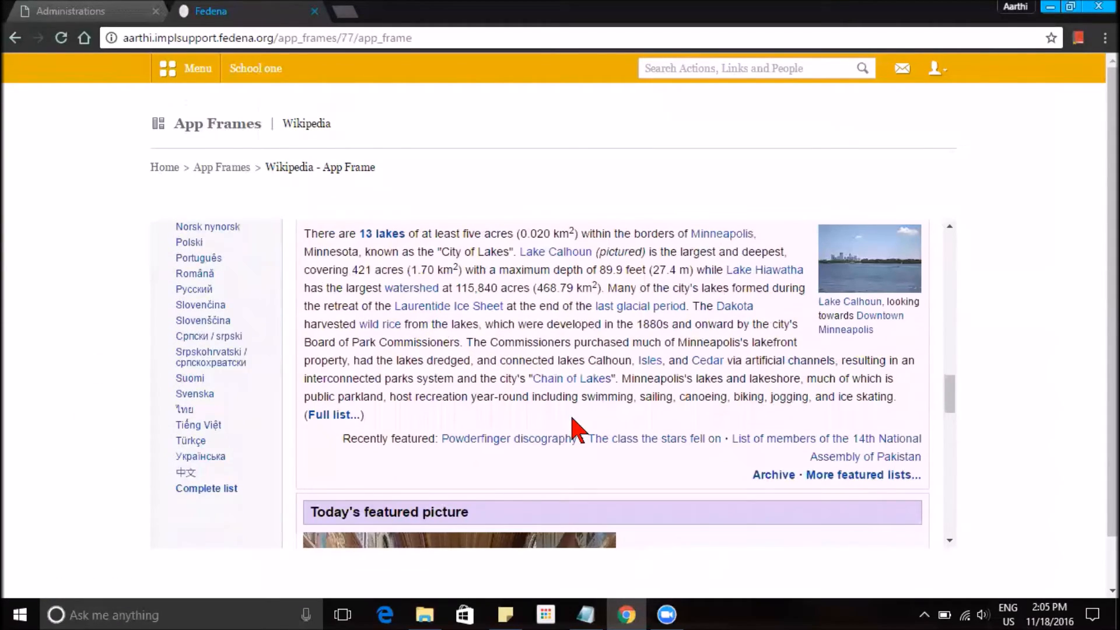
pyautogui.scroll(-7, 576, 430)
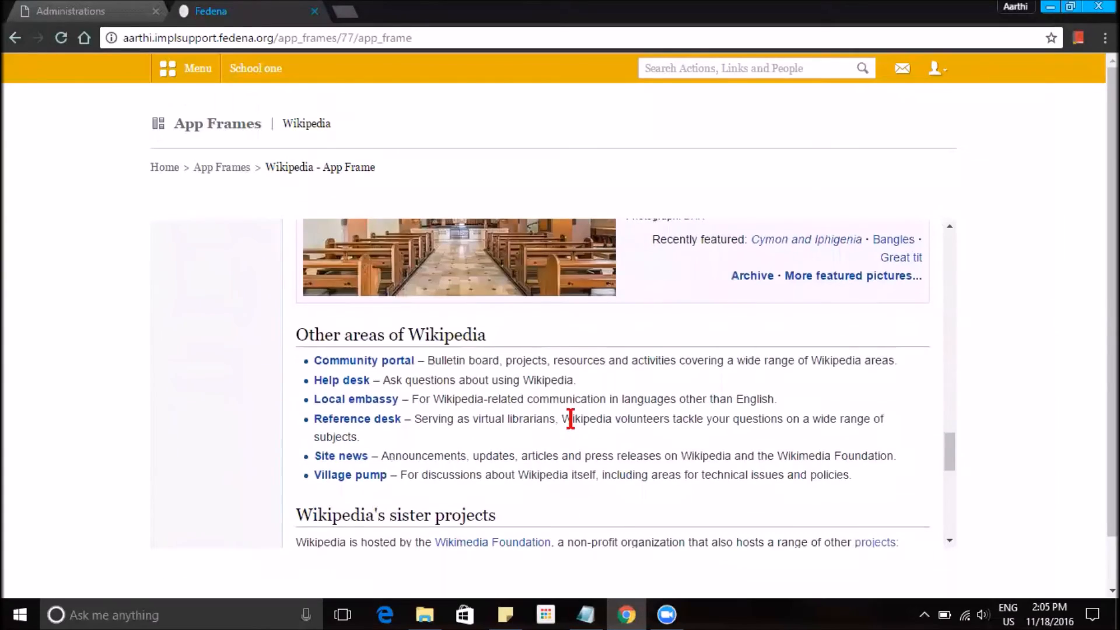
pyautogui.scroll(12, 571, 418)
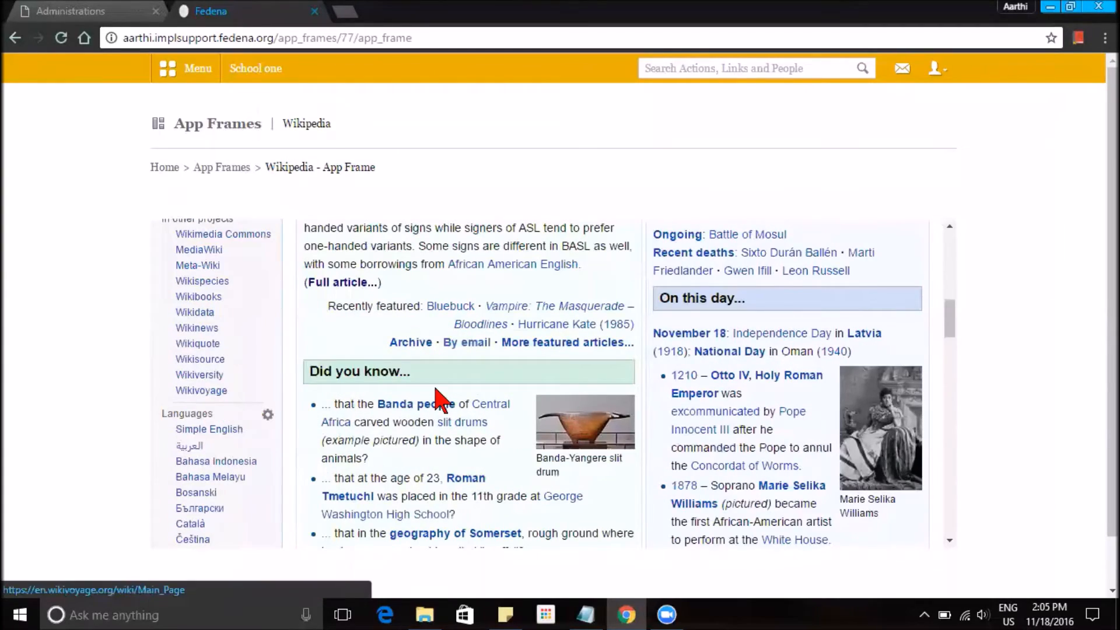
pyautogui.scroll(8, 421, 390)
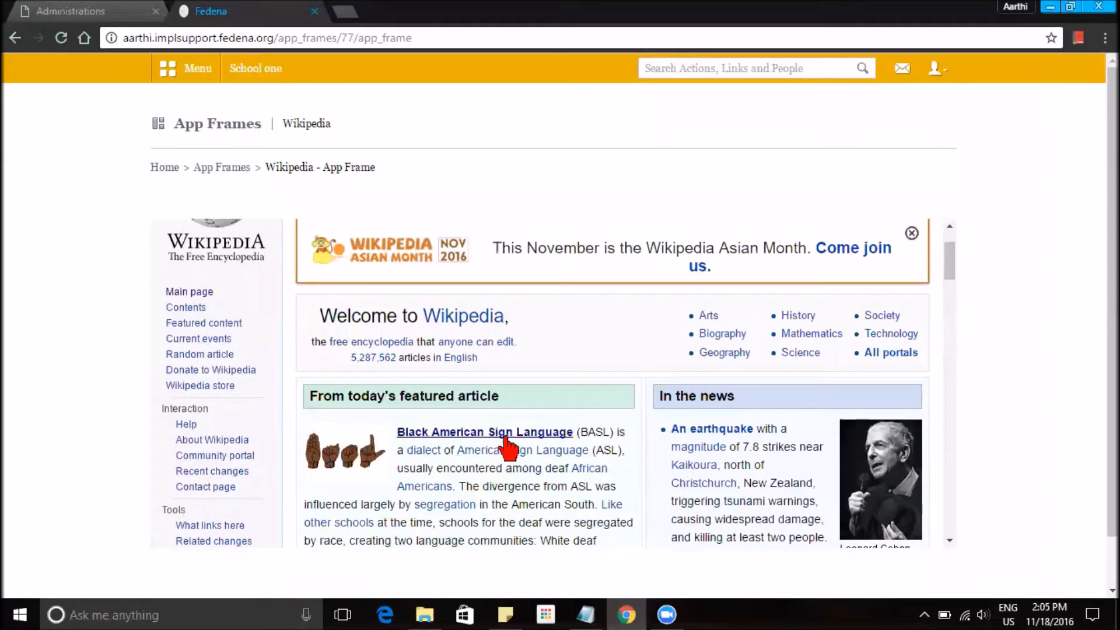
pyautogui.click(515, 452)
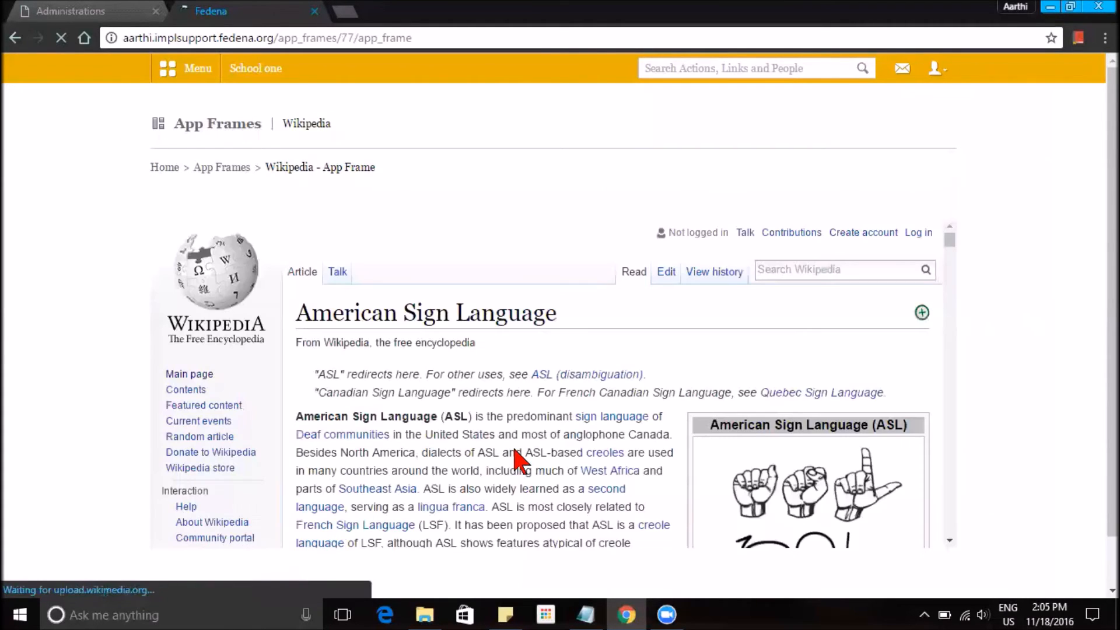
pyautogui.scroll(-10, 514, 452)
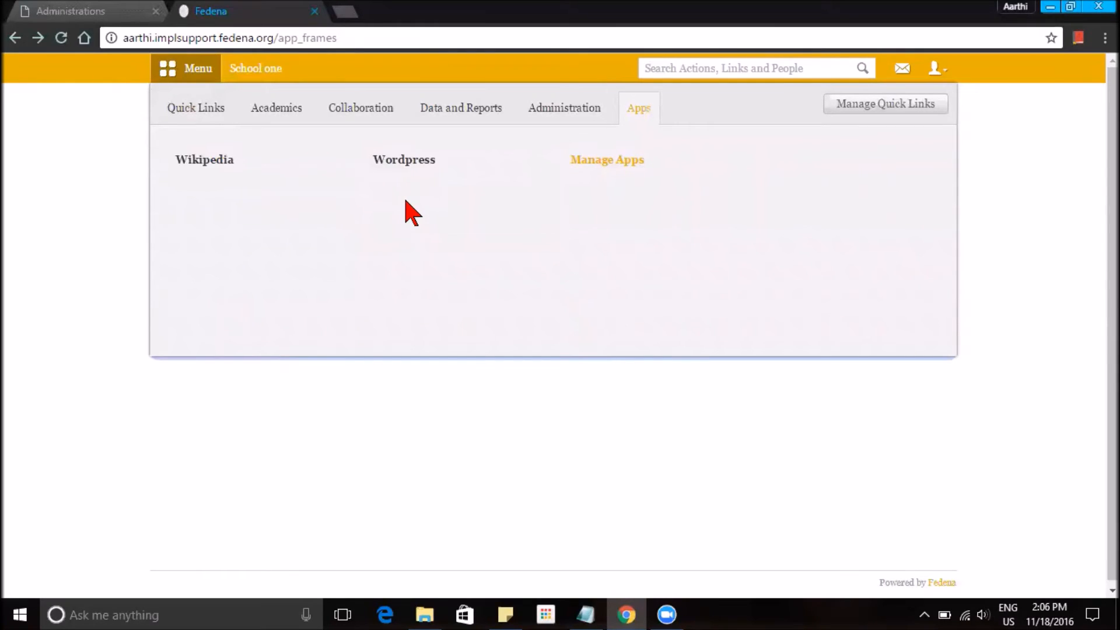
# Open the Wordpress app from the school's list of apps to check how it displays inside the school site.
pyautogui.click(419, 174)
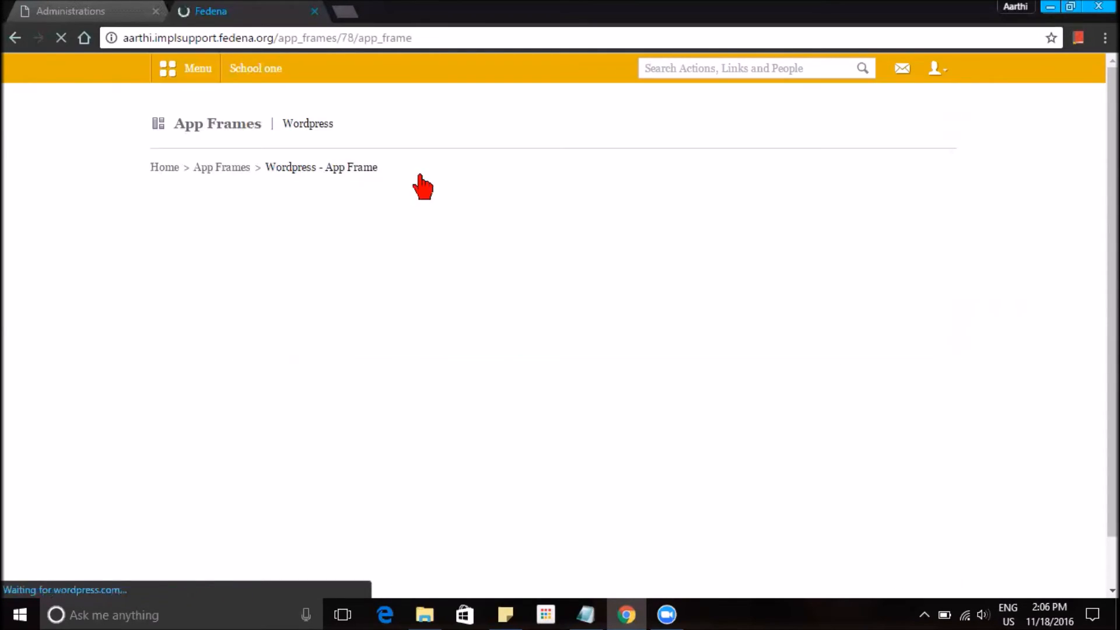
pyautogui.scroll(-1, 283, 266)
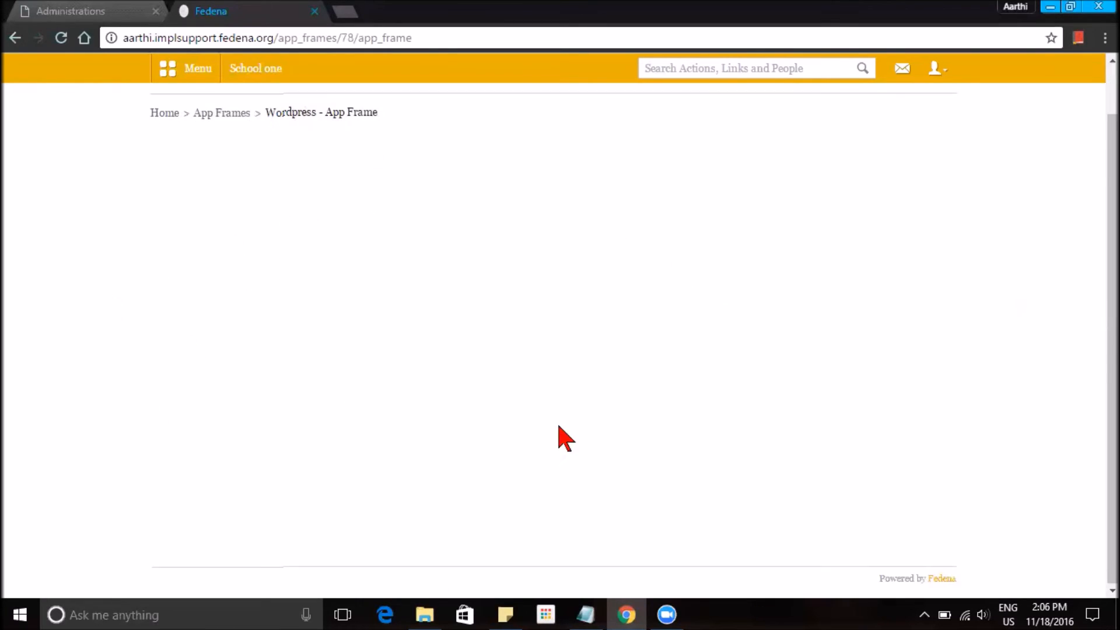
# Edit the Wordpress app frame from the app management page, set its behaviour to Open in new tab, and submit it.
pyautogui.click(194, 71)
pyautogui.click(642, 117)
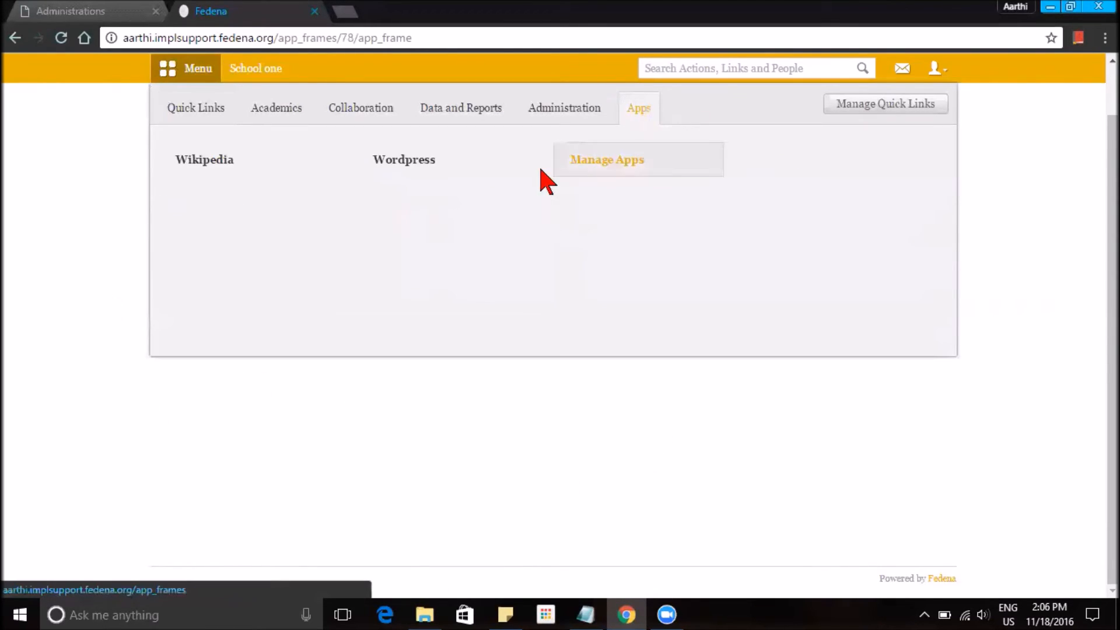
pyautogui.click(601, 168)
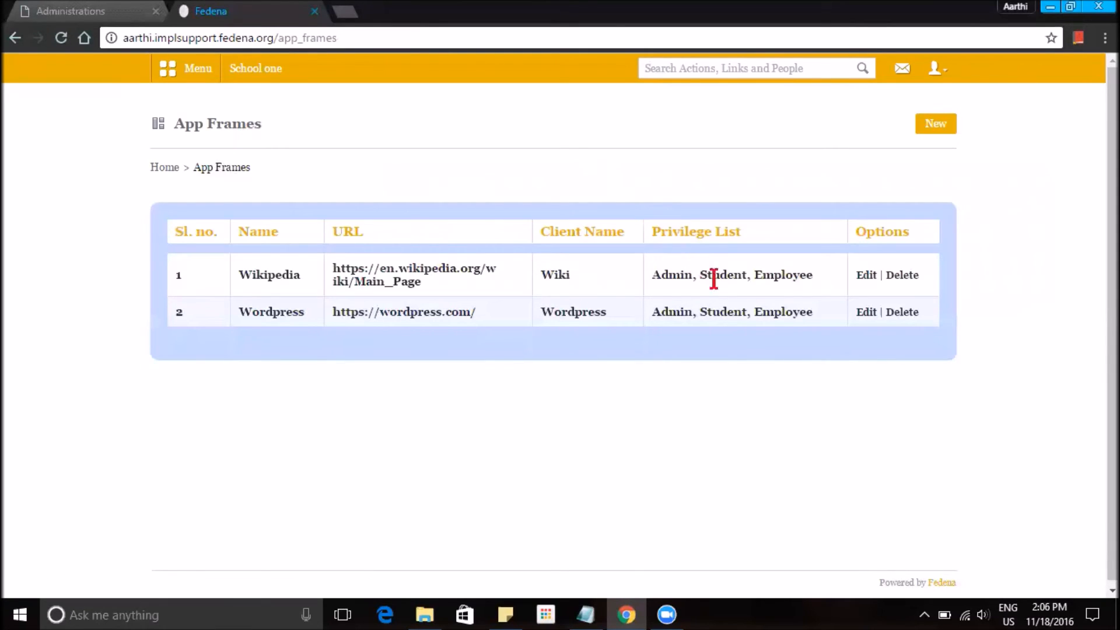
pyautogui.click(866, 312)
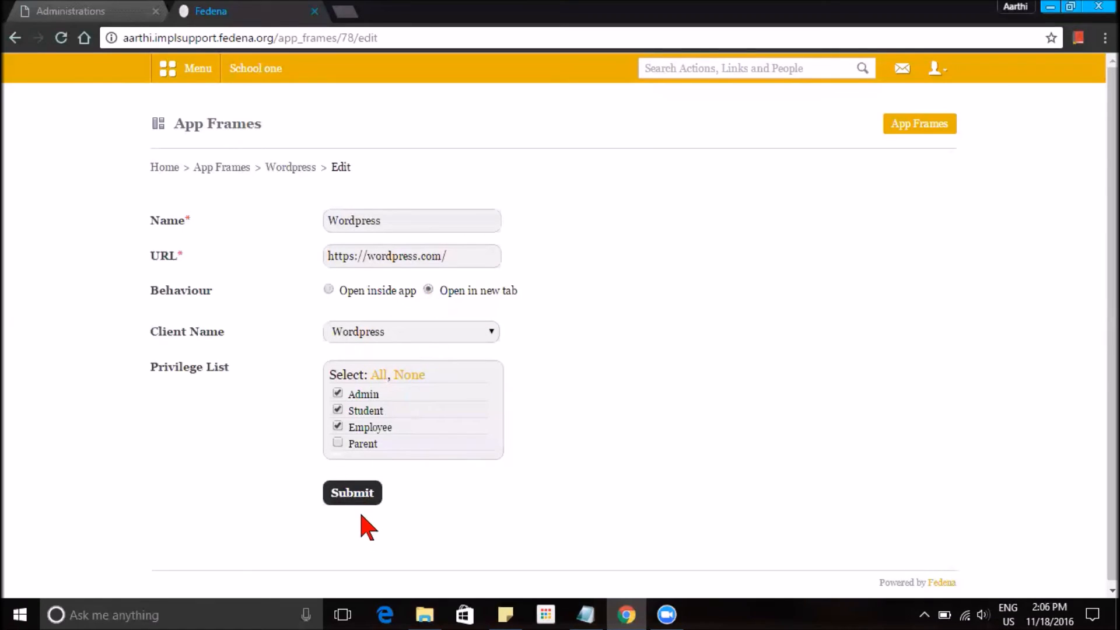
pyautogui.click(354, 494)
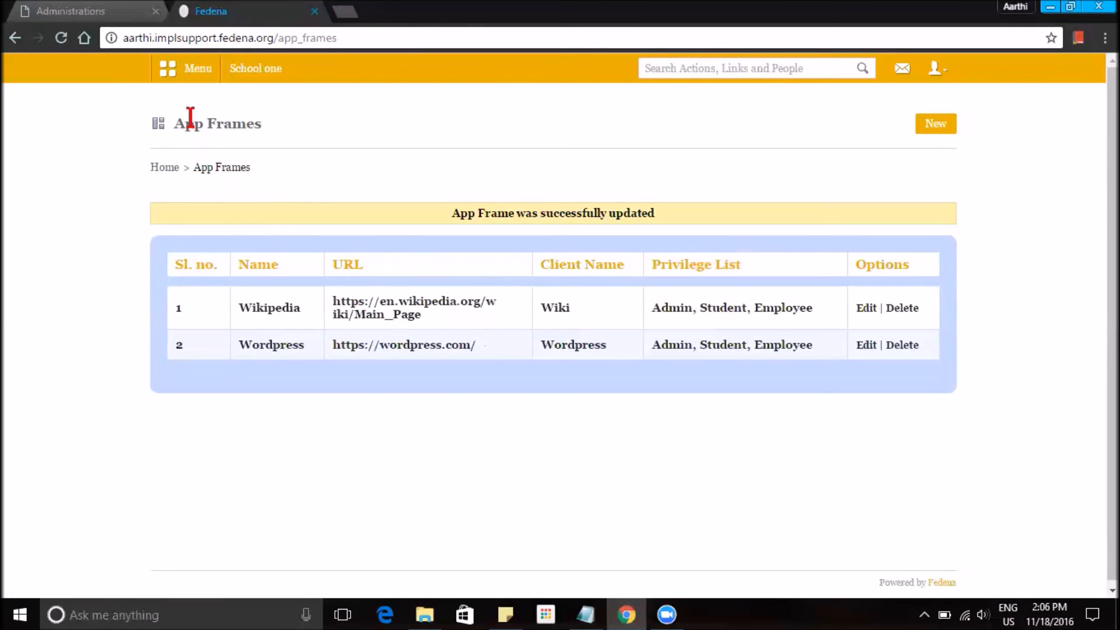
# Launch the Wordpress app from the list of apps in its own browser tab and return to the School one dashboard in Fedena.
pyautogui.click(182, 73)
pyautogui.click(641, 114)
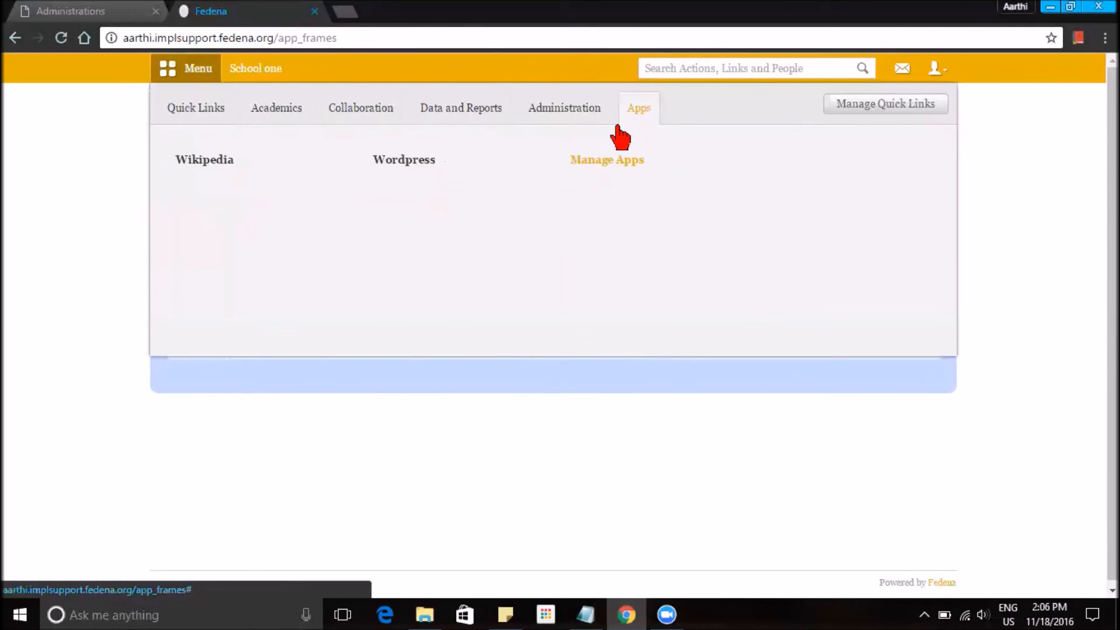
pyautogui.click(408, 169)
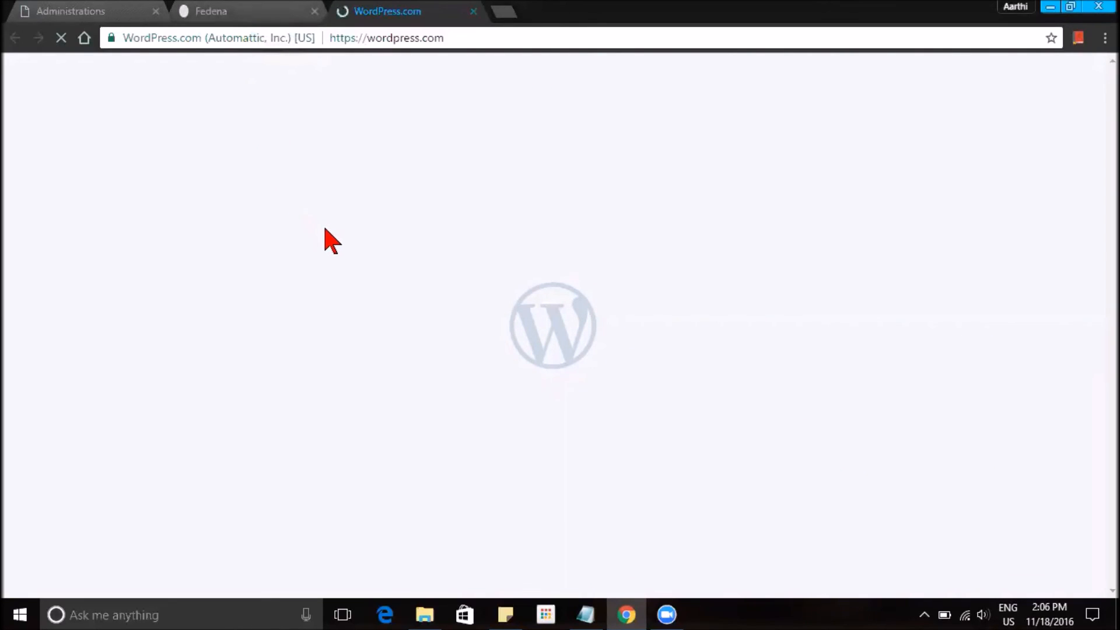
pyautogui.click(245, 10)
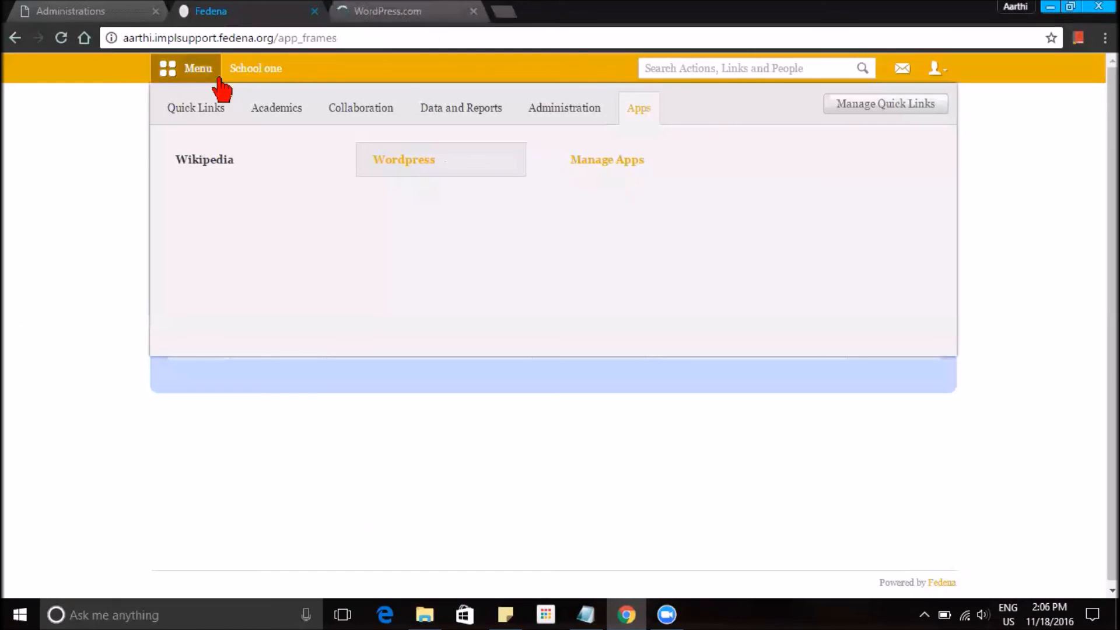
pyautogui.click(245, 76)
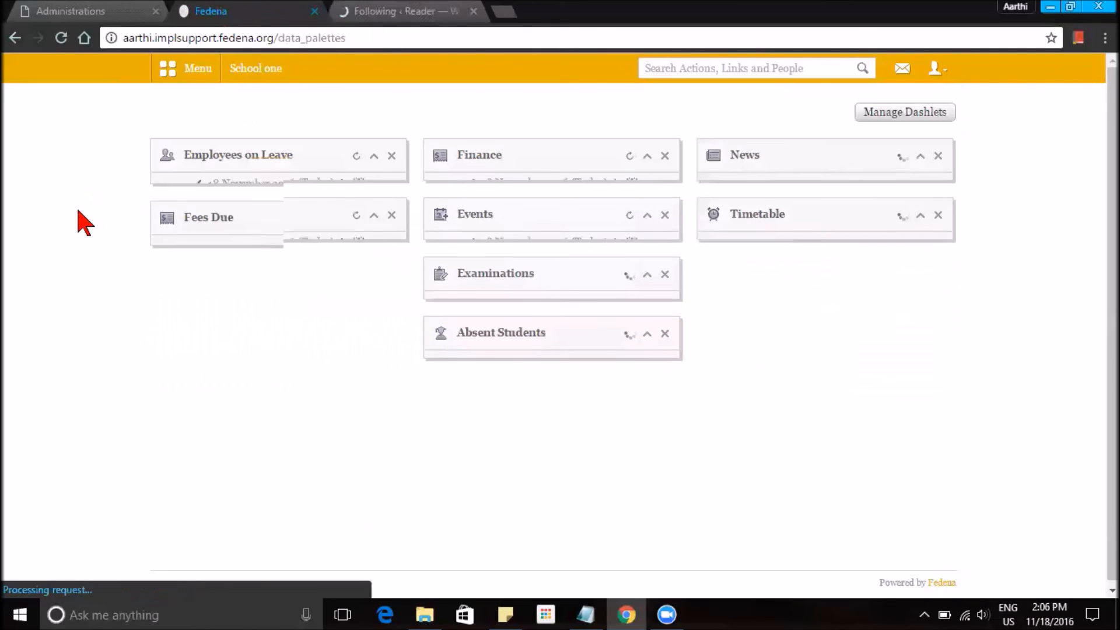